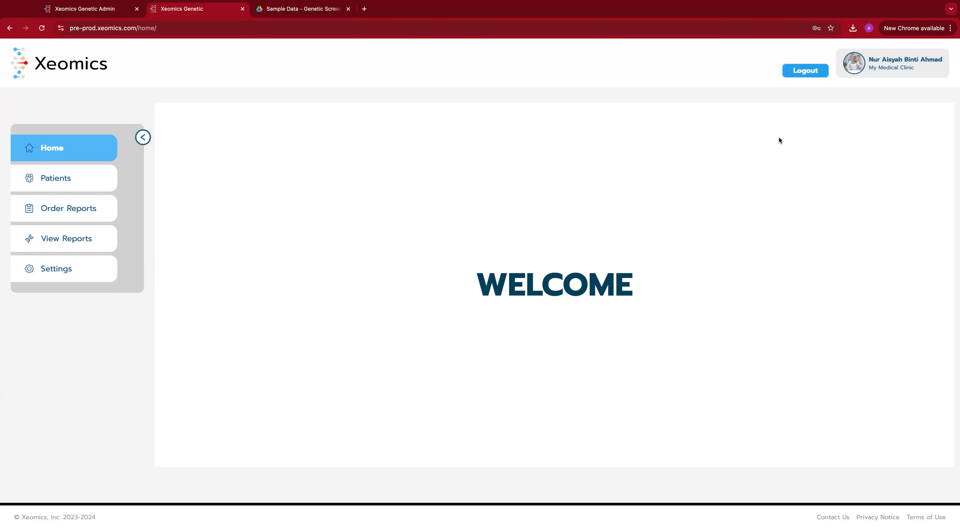
pyautogui.click(880, 63)
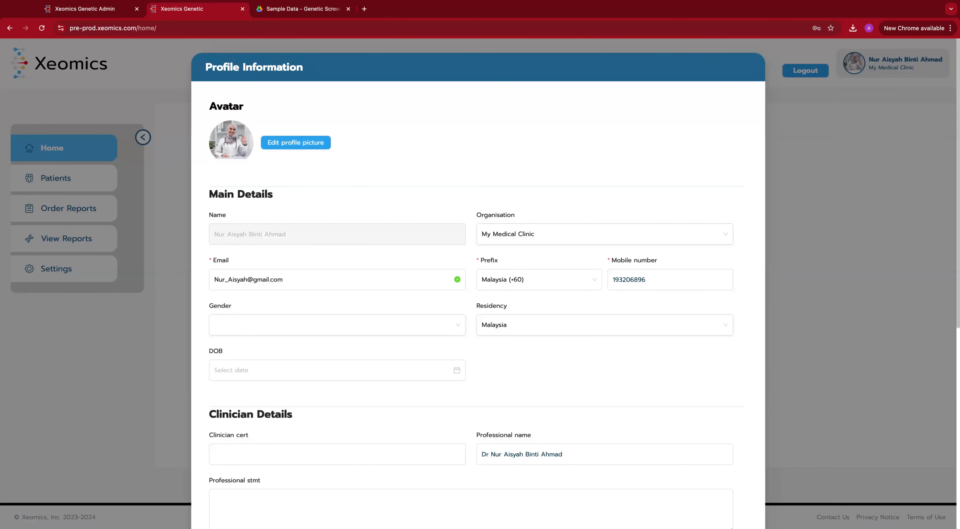
pyautogui.click(535, 234)
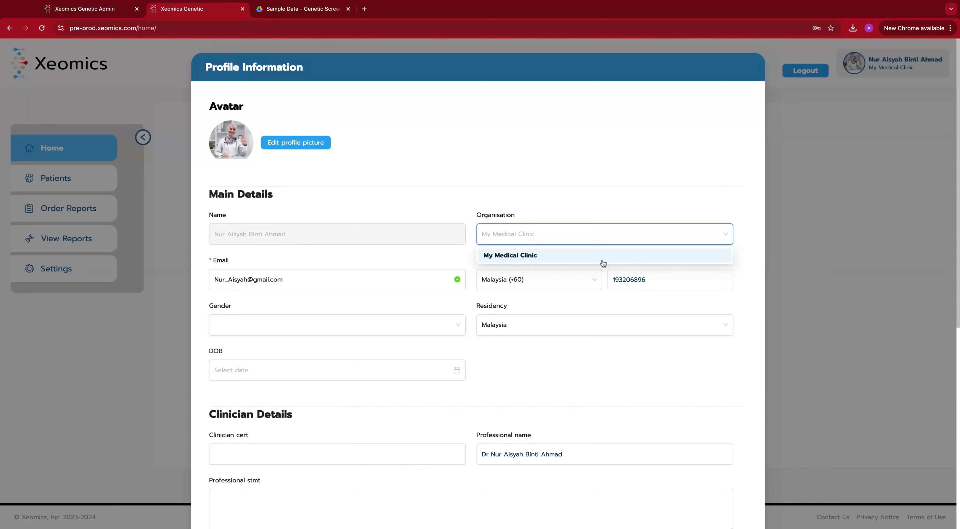
pyautogui.click(788, 366)
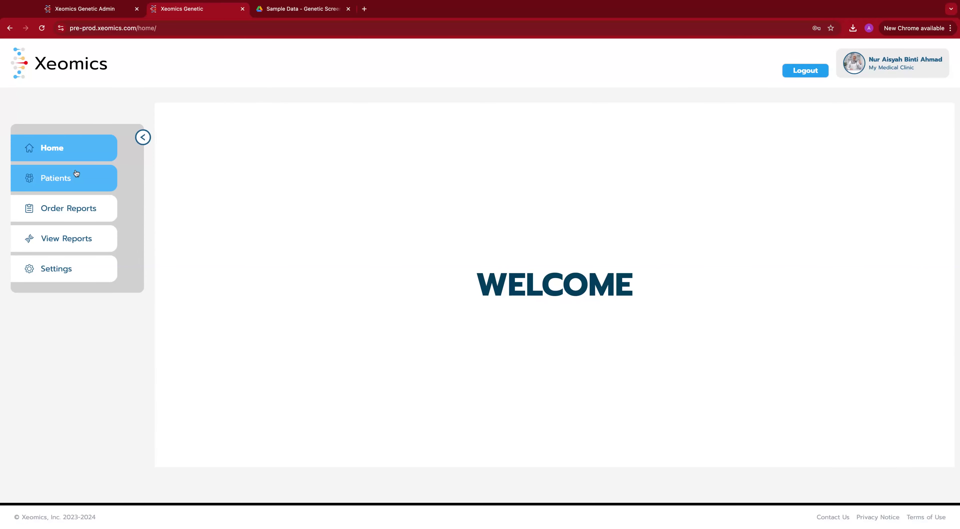
# Step: Search the Patients page to list all four registered patients
pyautogui.click(60, 182)
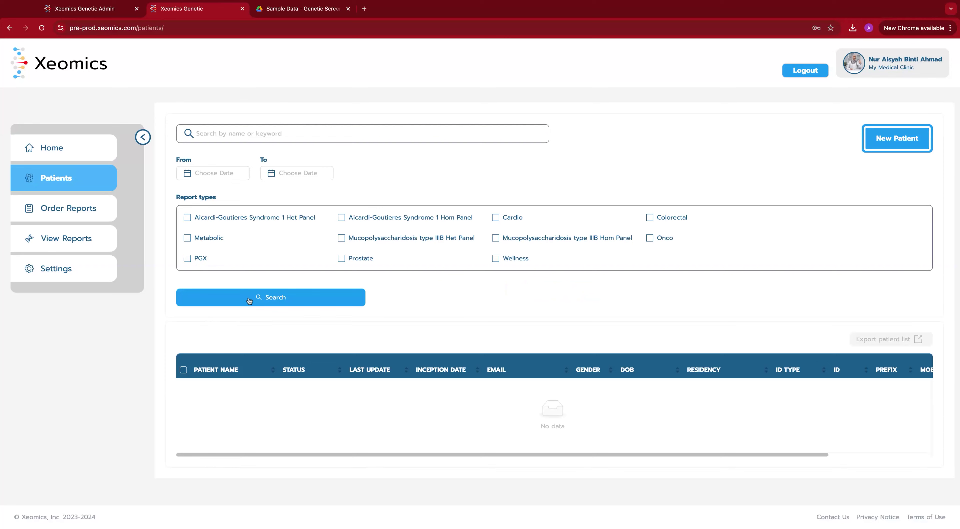
pyautogui.click(249, 301)
pyautogui.scroll(-1, 489, 281)
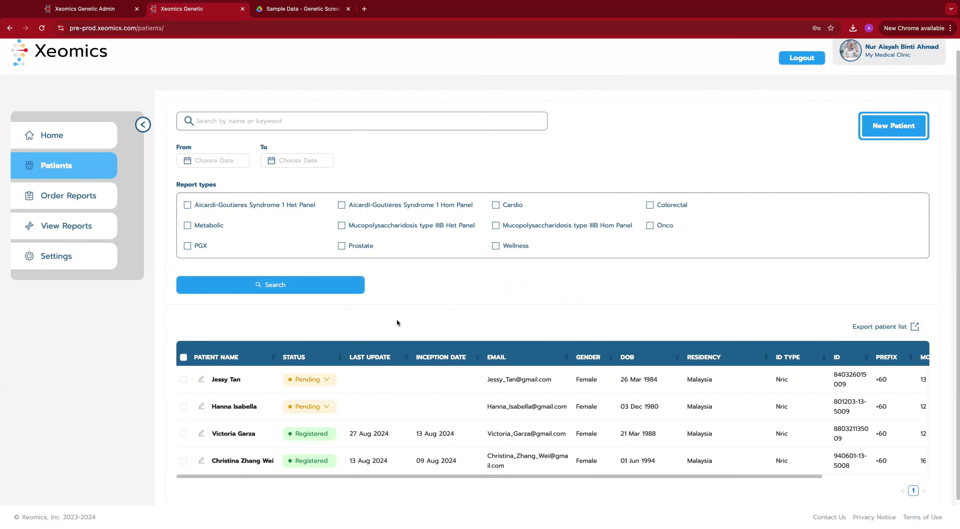
pyautogui.scroll(-2, 394, 322)
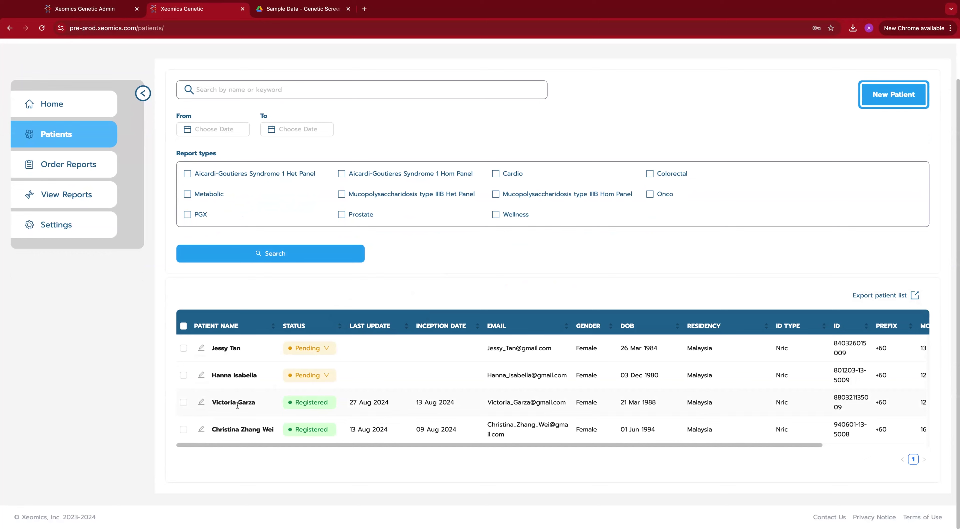
# Step: Review the target patient's Edit Patient form and close it without saving
pyautogui.click(202, 403)
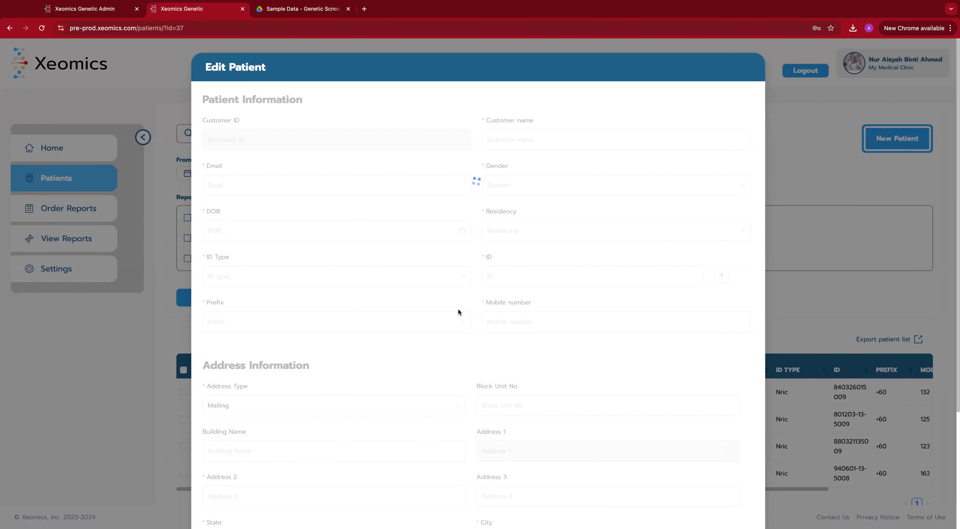
pyautogui.scroll(-1, 571, 352)
pyautogui.scroll(-5, 570, 352)
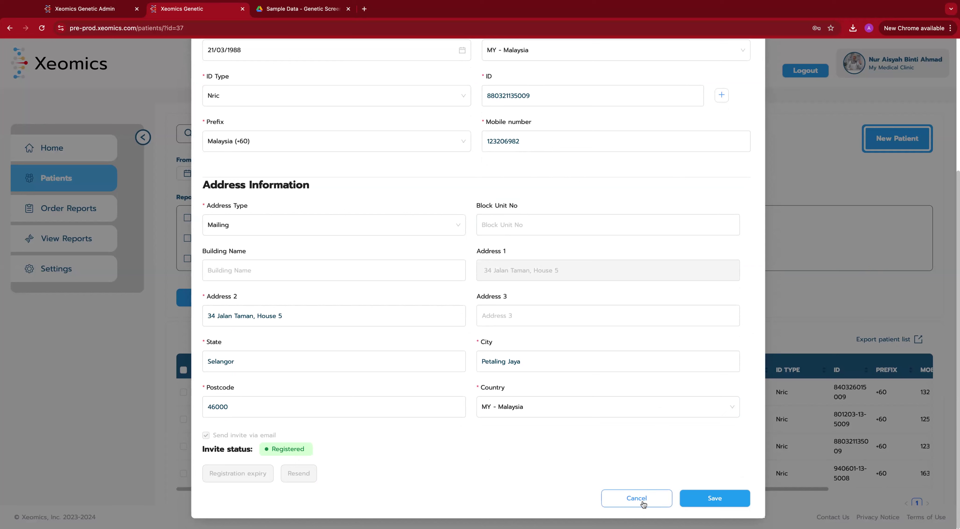
pyautogui.scroll(2, 535, 378)
pyautogui.scroll(4, 536, 380)
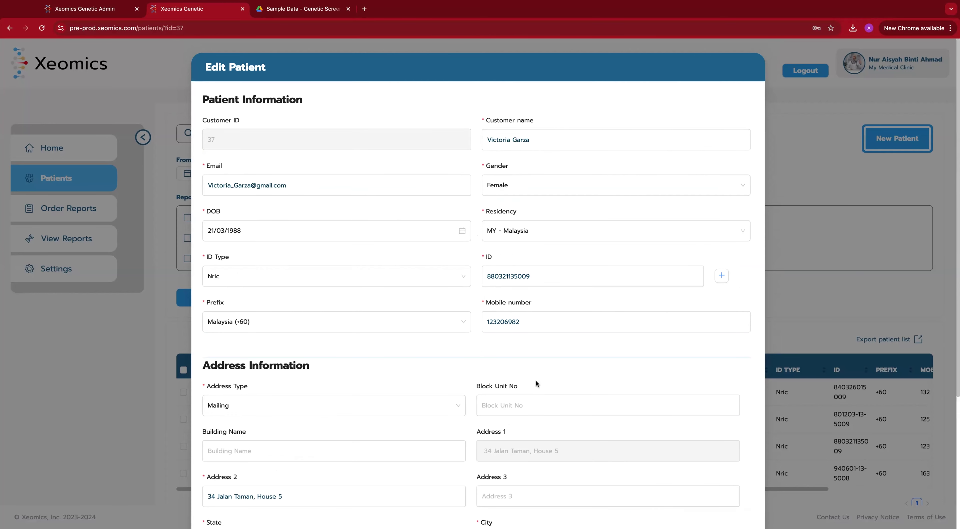
pyautogui.scroll(5, 528, 152)
pyautogui.scroll(1, 528, 152)
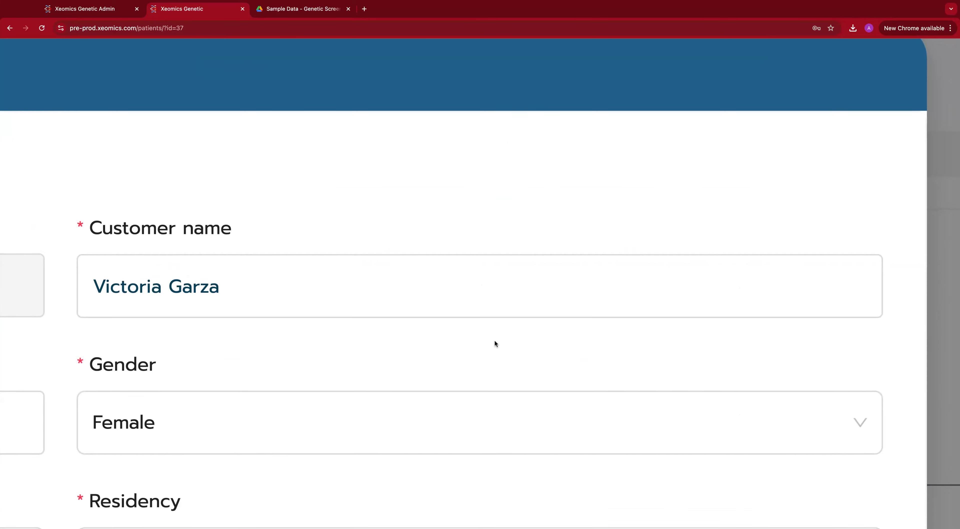
pyautogui.scroll(-2, 495, 340)
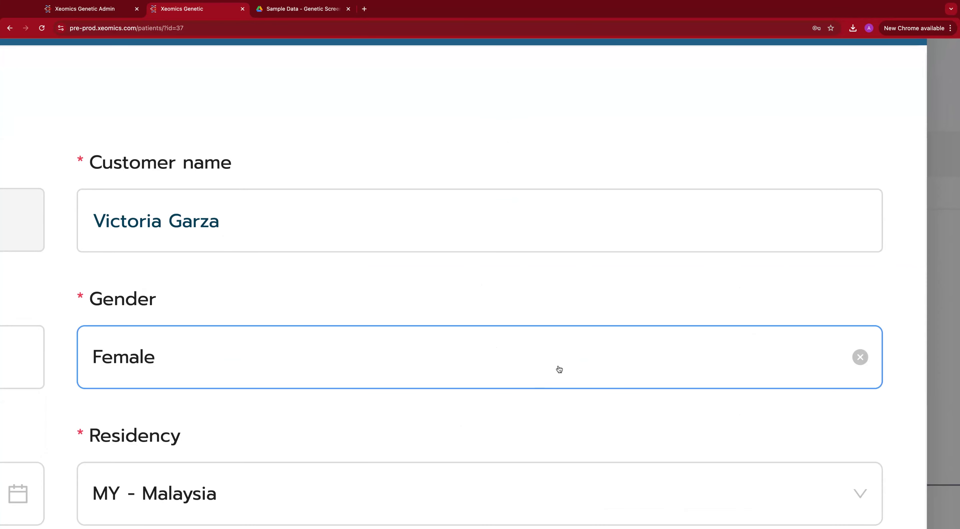
pyautogui.scroll(-5, 583, 333)
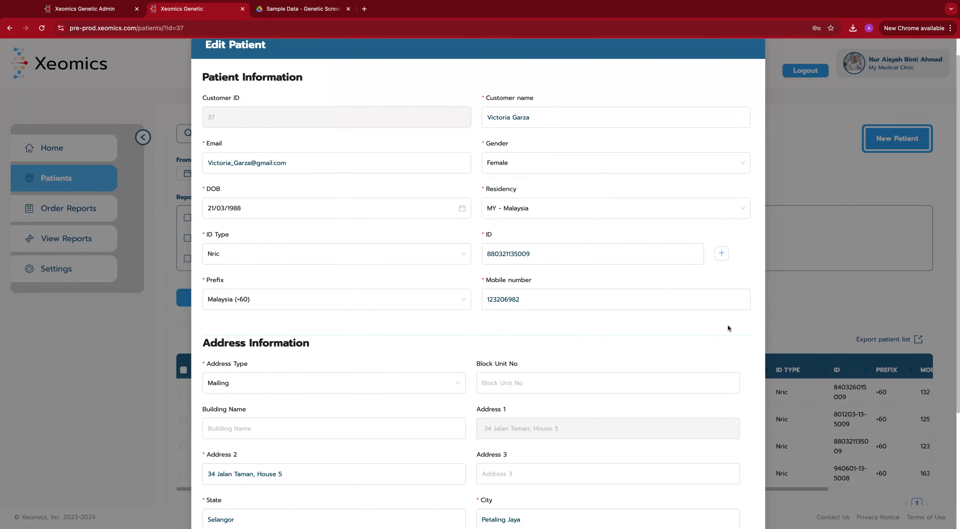
pyautogui.click(794, 312)
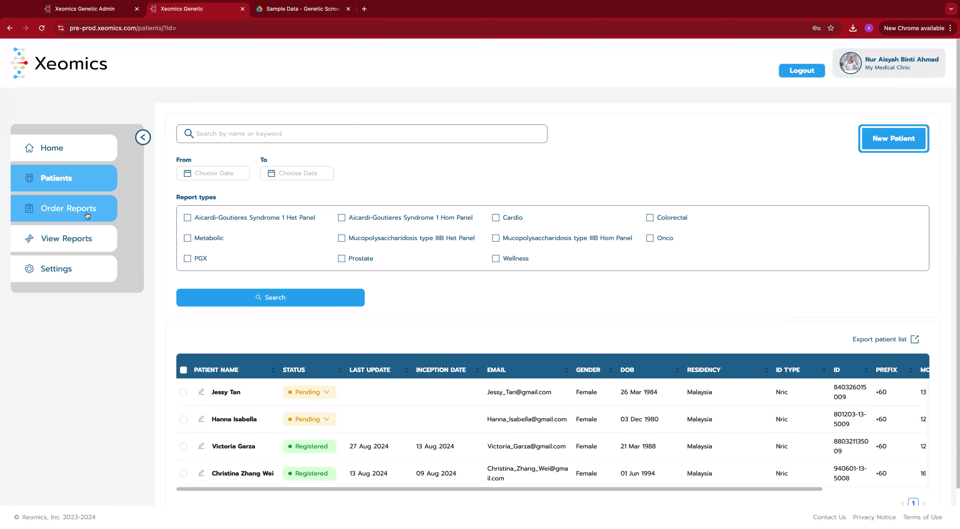
# Step: Start a new report order with PGX, Cardio, Wellness and Prostate selected
pyautogui.click(56, 210)
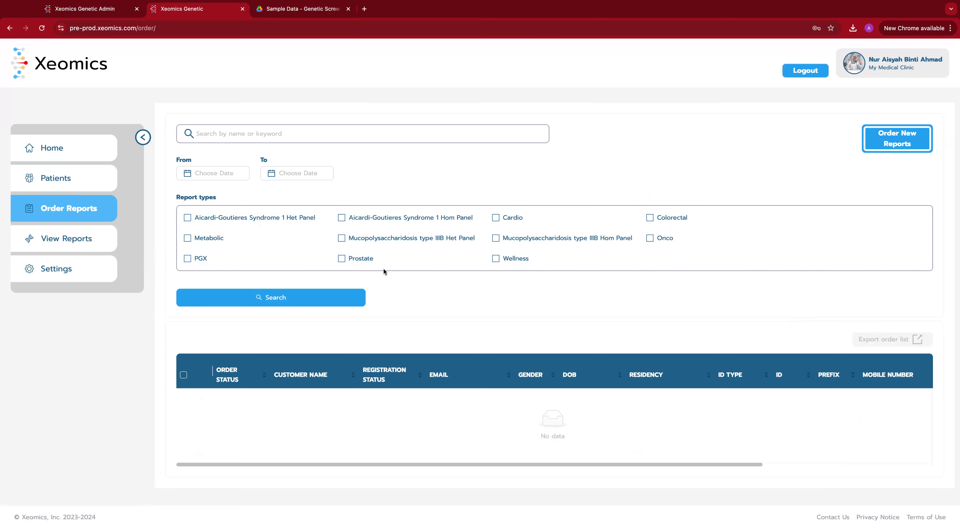
pyautogui.click(895, 144)
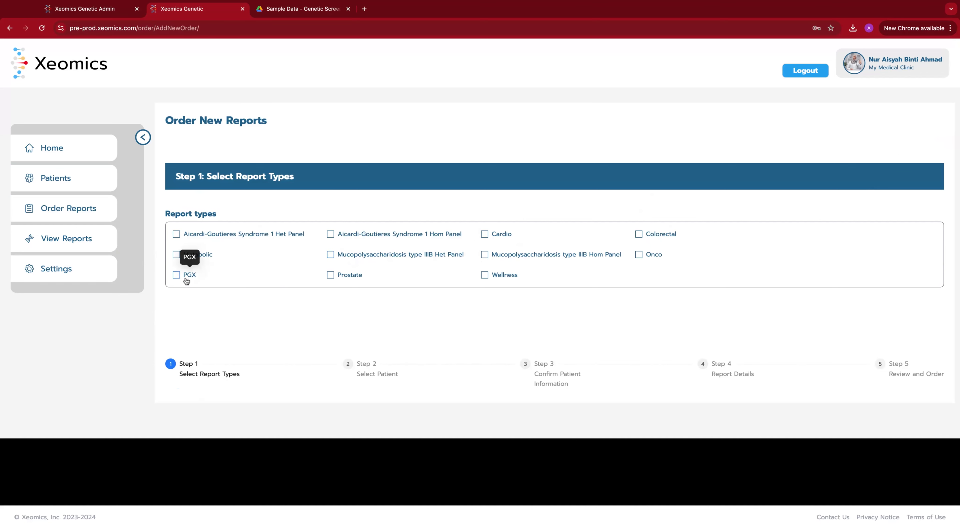
pyautogui.click(178, 275)
pyautogui.click(490, 240)
pyautogui.click(485, 276)
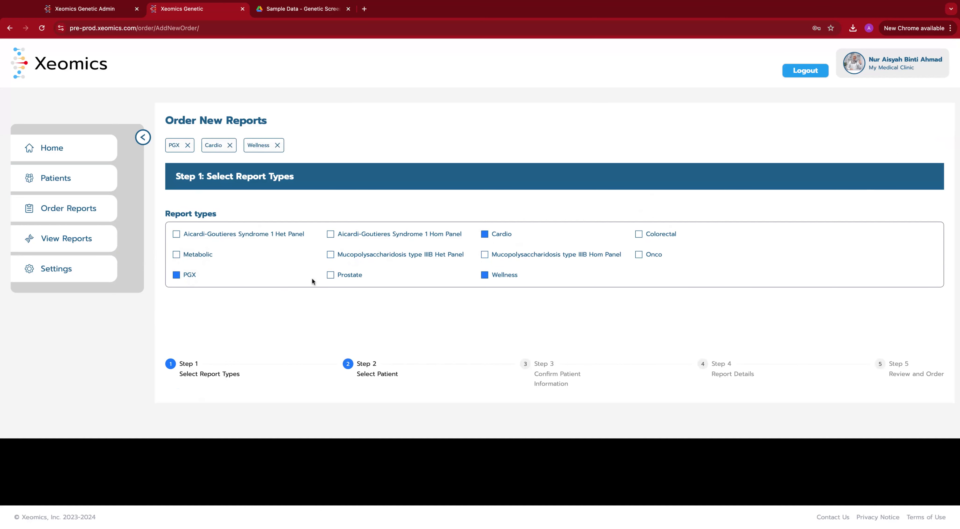
pyautogui.click(330, 278)
# Step: In Step 2, search the patients, pick the intended registered patient and confirm
pyautogui.click(376, 373)
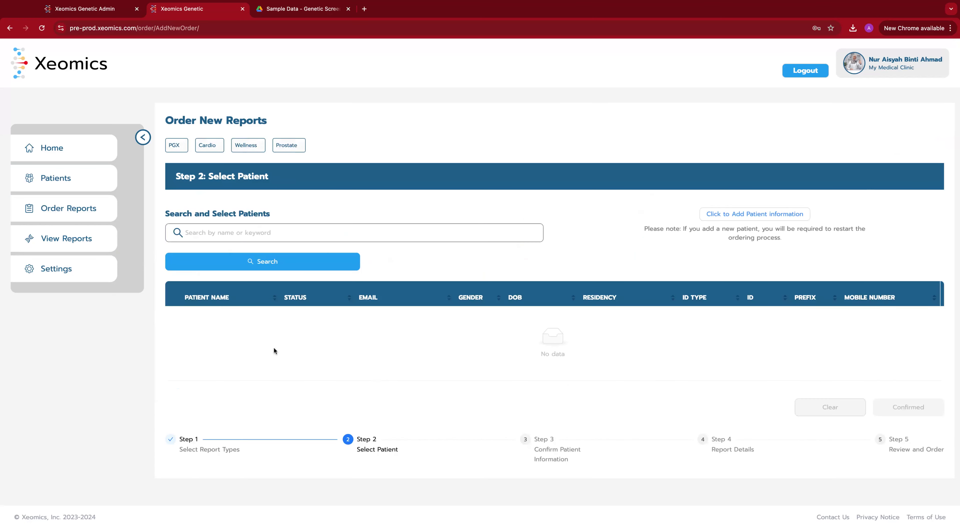
pyautogui.click(256, 264)
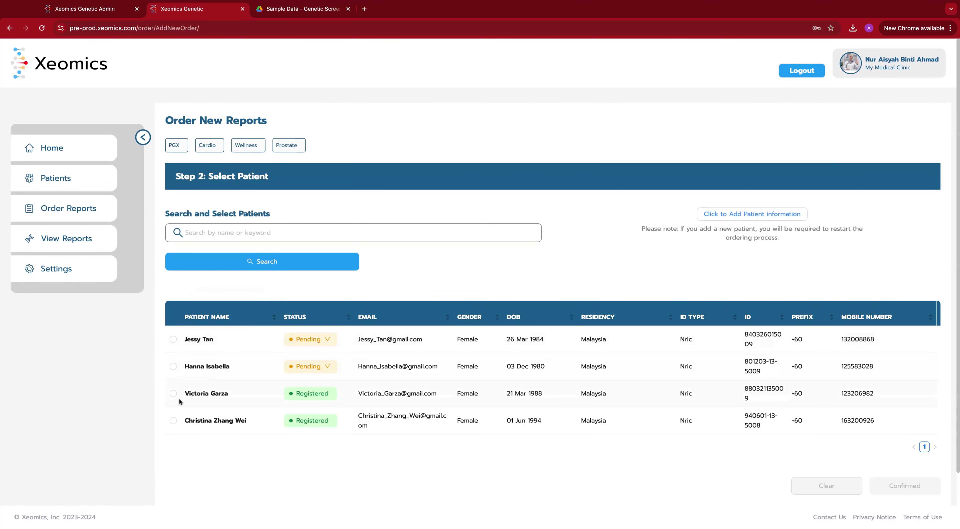
pyautogui.click(173, 394)
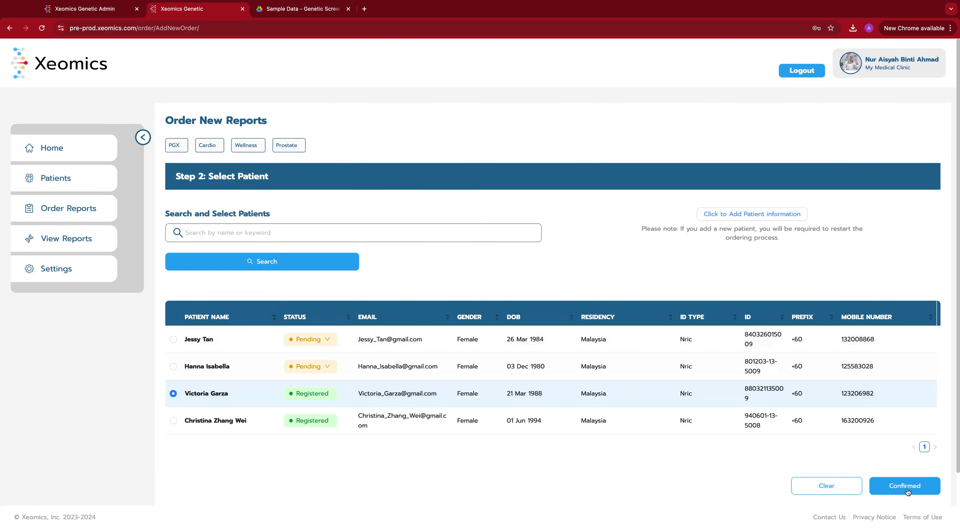
pyautogui.click(906, 486)
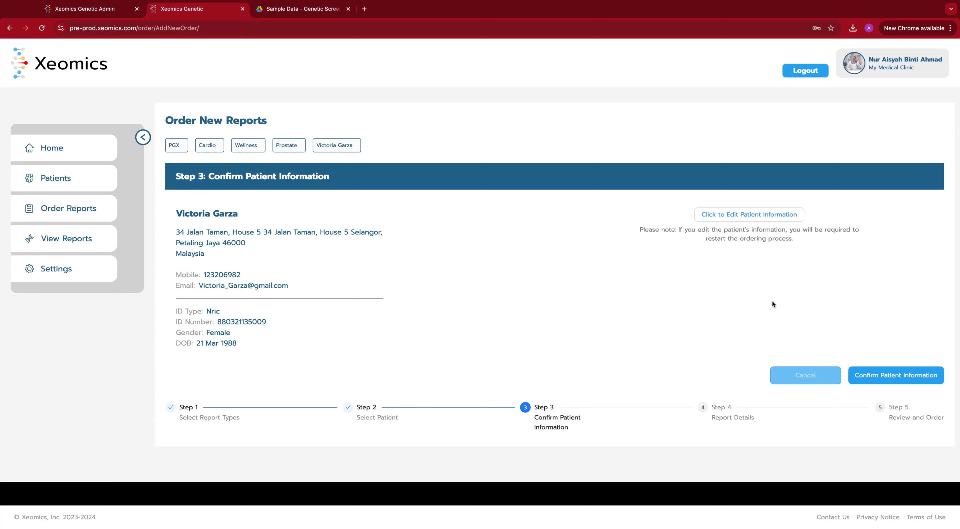
# Step: Confirm the patient info and set vendor AGRF, specimen Buccal, collection date 27/08/2024
pyautogui.click(890, 384)
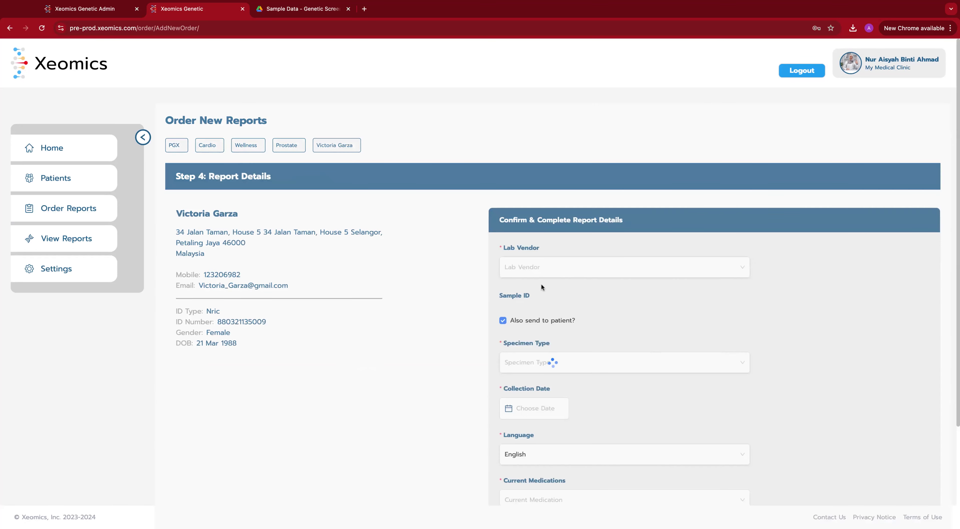
pyautogui.click(530, 267)
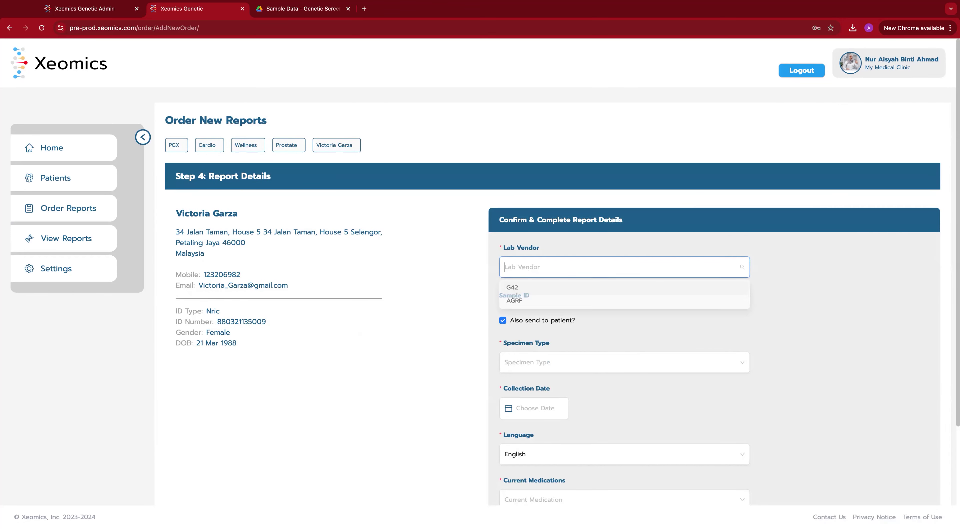
pyautogui.click(531, 304)
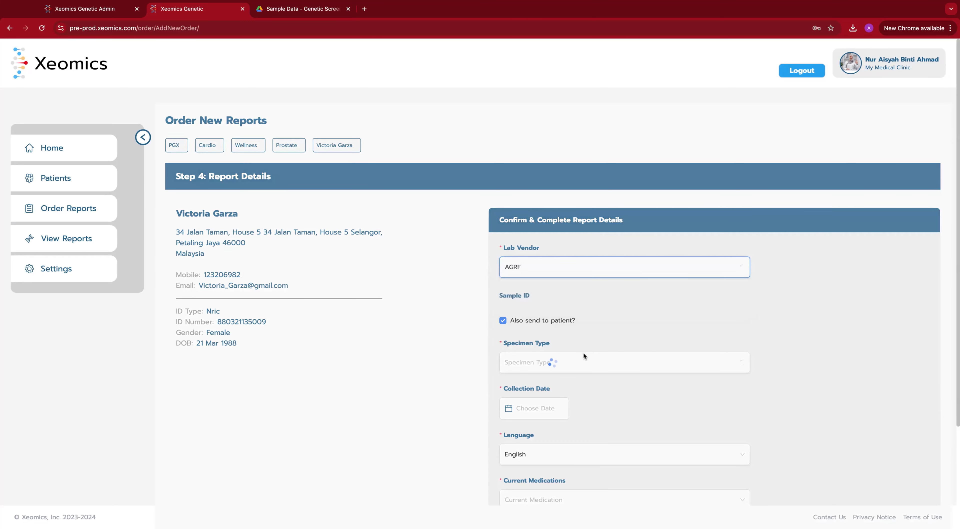
pyautogui.scroll(-2, 595, 334)
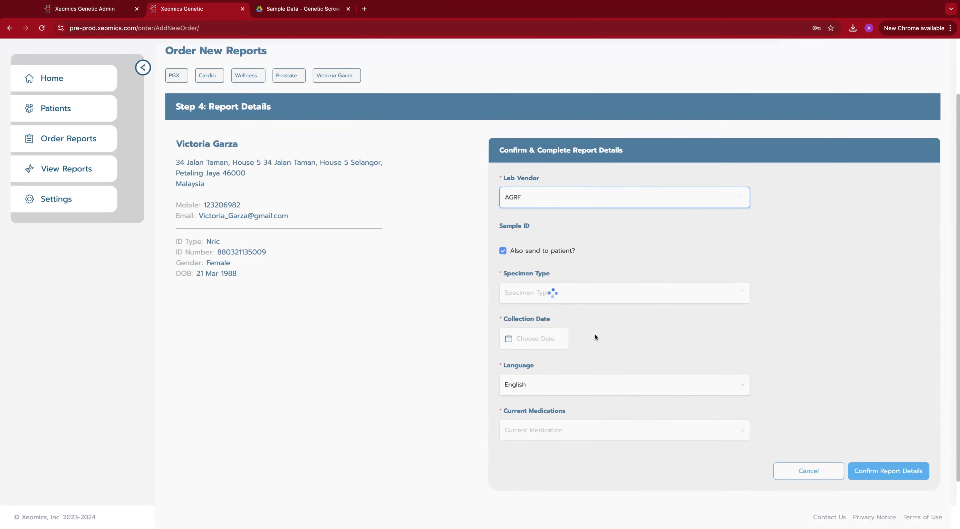
pyautogui.click(591, 292)
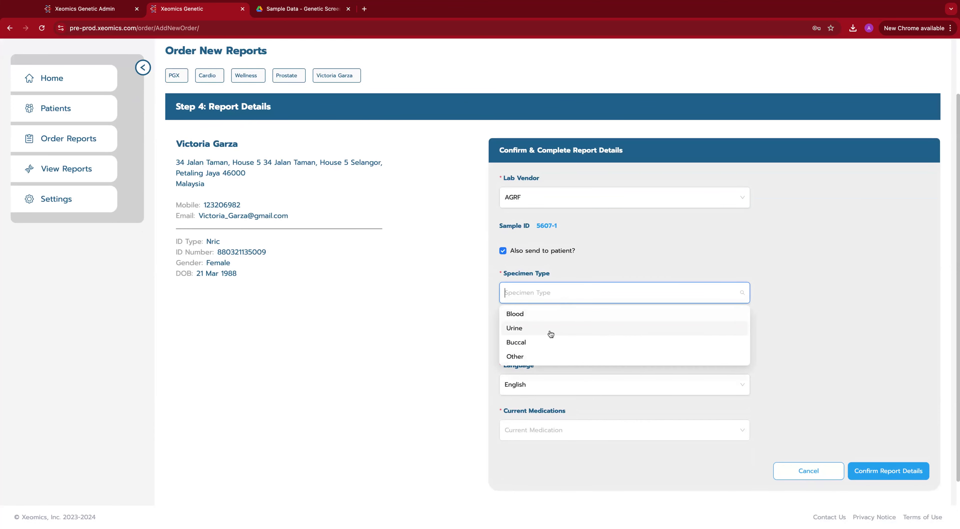
pyautogui.click(540, 342)
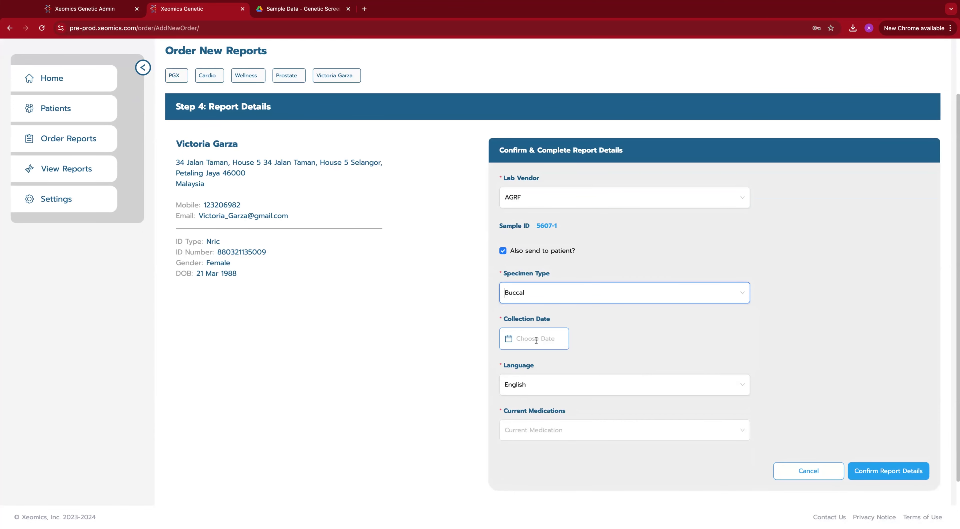
pyautogui.click(536, 340)
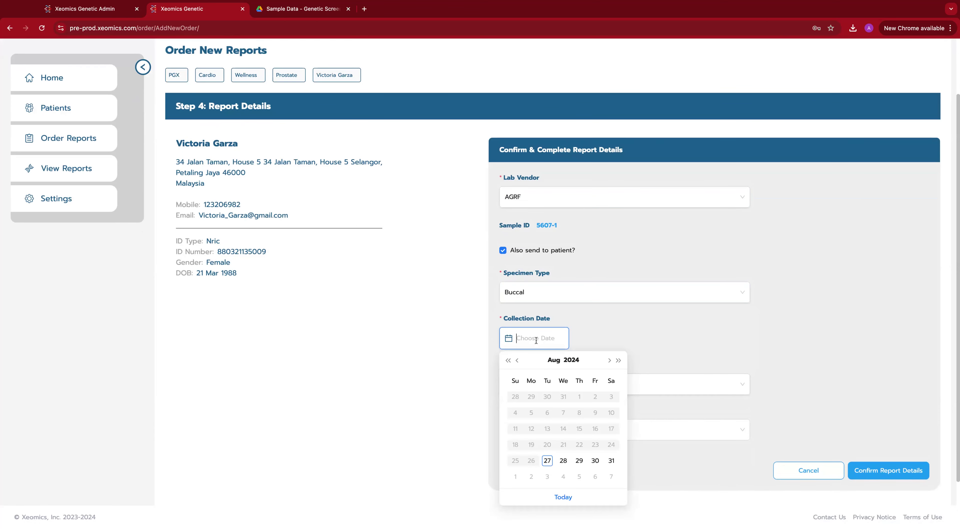
pyautogui.click(548, 461)
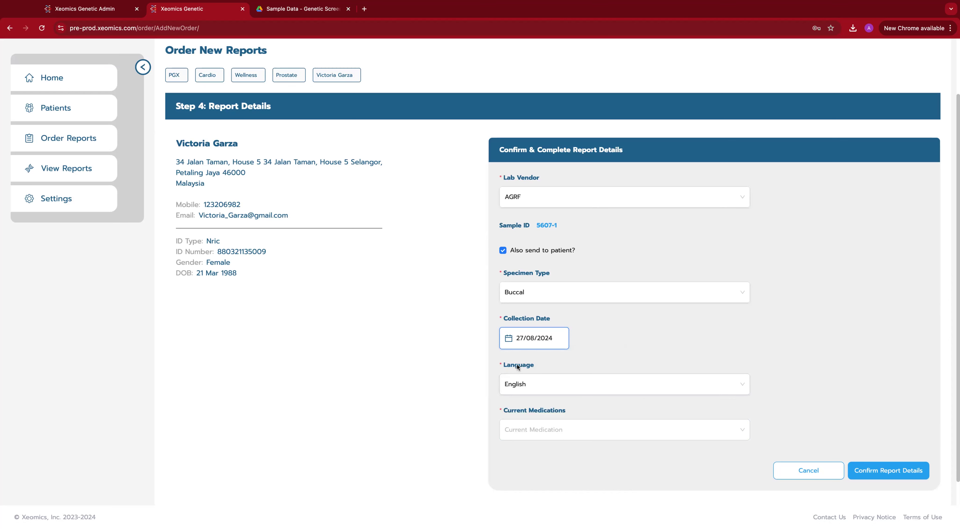
# Step: Add Nicotine as the current medication and confirm the report details
pyautogui.click(541, 429)
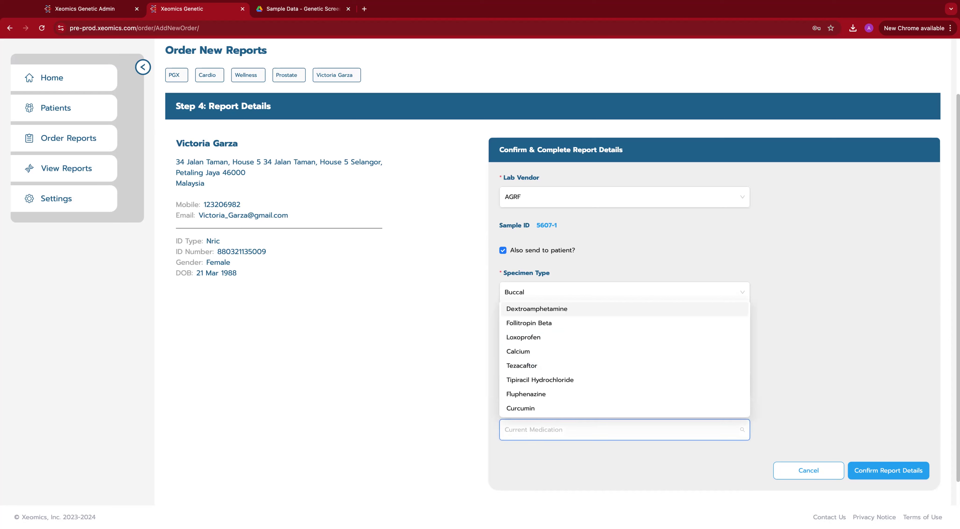
pyautogui.write('nic')
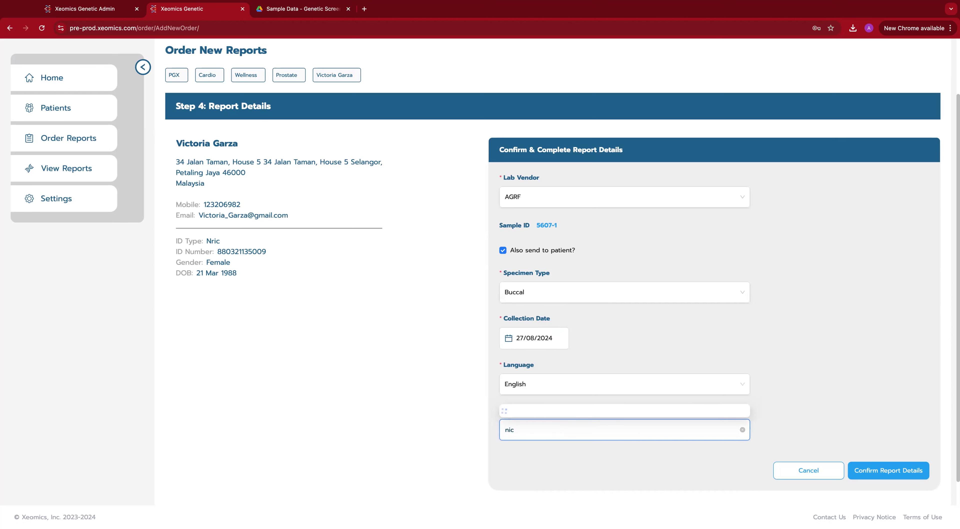
pyautogui.click(533, 380)
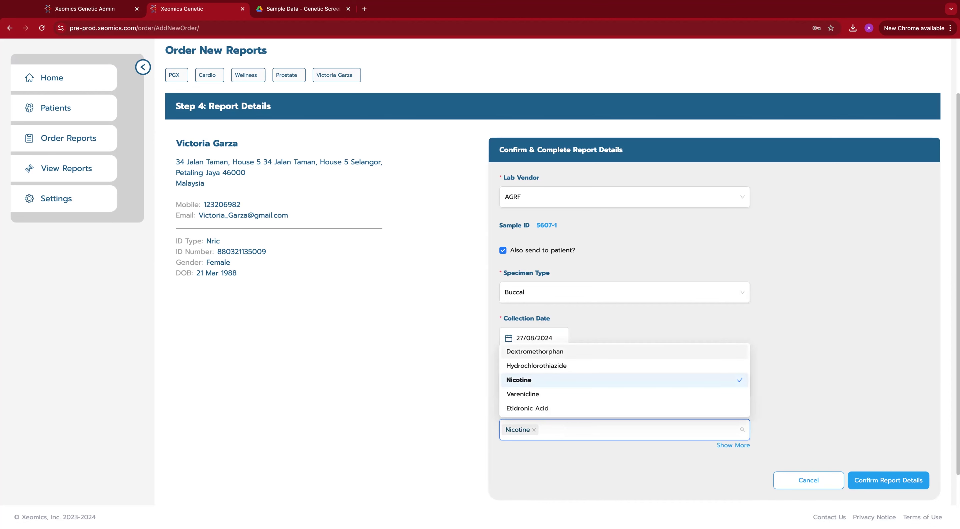
pyautogui.click(804, 423)
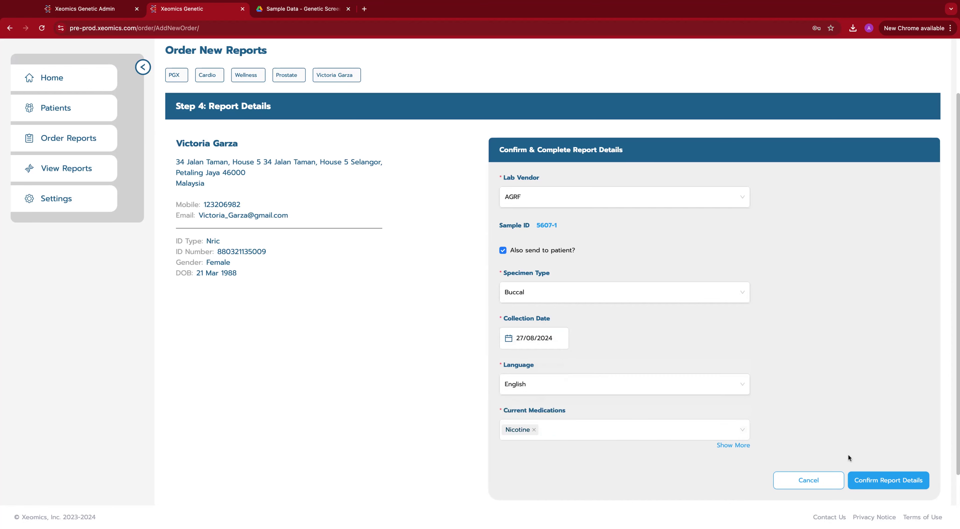
pyautogui.click(889, 482)
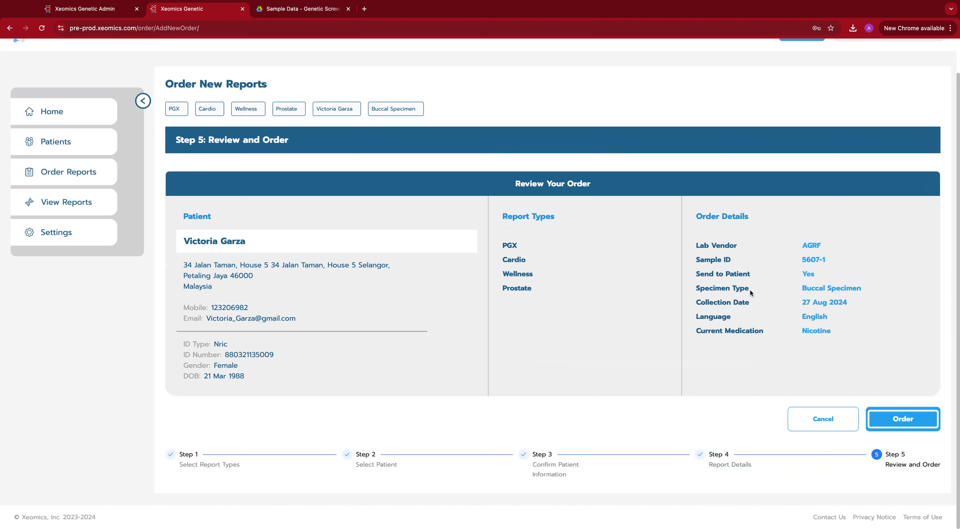
# Step: Check sample ID 5607-1 on the review page and place the order
pyautogui.moveTo(811, 260); pyautogui.dragTo(830, 261)
pyautogui.click(797, 262)
pyautogui.tripleClick(804, 261)
pyautogui.click(828, 261)
pyautogui.click(900, 424)
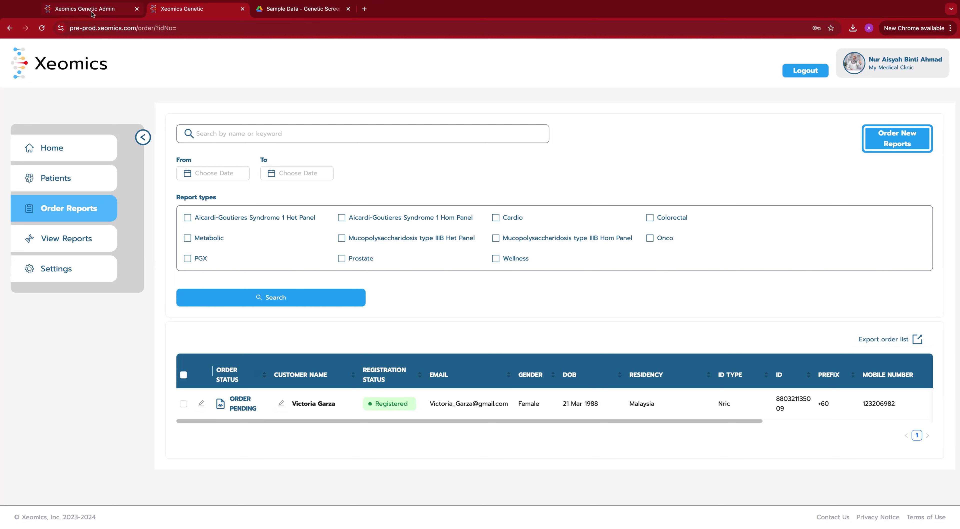
# Step: Sign in to the Admin site after correcting the e-mail domain to xeomics, entering the one-time code
pyautogui.click(104, 15)
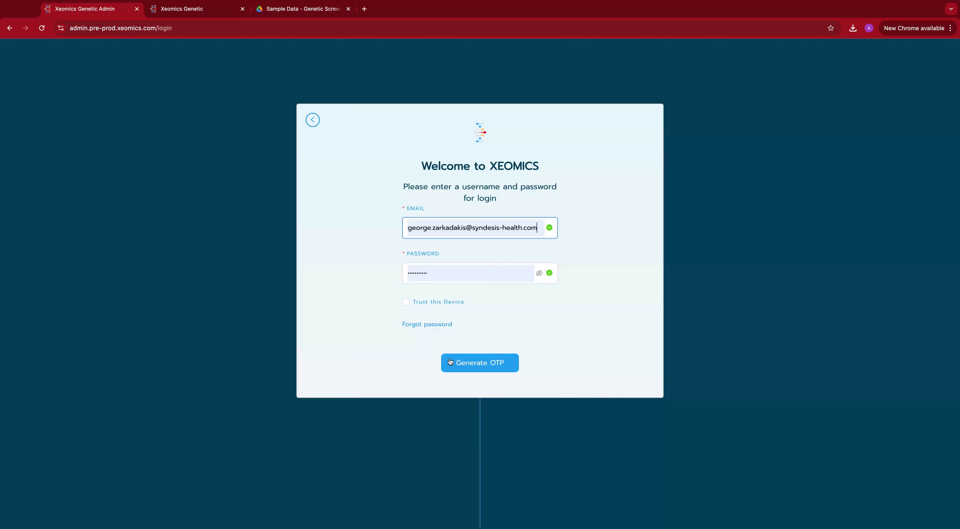
pyautogui.click(476, 363)
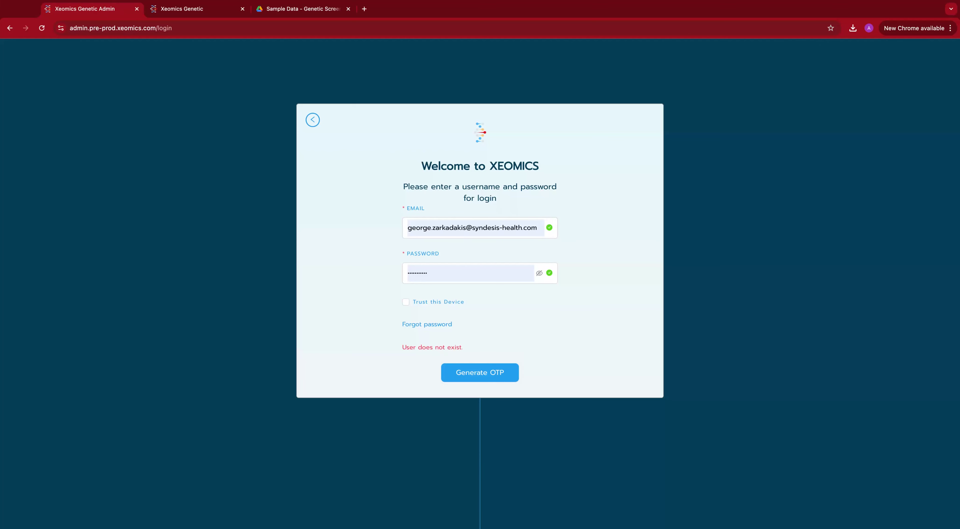
pyautogui.click(521, 228)
pyautogui.hotkey('shift', 'Left')
pyautogui.hotkey('shift', 'Left')
pyautogui.hotkey('shift', 'Left')
pyautogui.hotkey('shift', 'Left')
pyautogui.hotkey('shift', 'Left')
pyautogui.hotkey('shift', 'Left')
pyautogui.hotkey('shift', 'Left')
pyautogui.hotkey('shift', 'Left')
pyautogui.hotkey('shift', 'Left')
pyautogui.hotkey('shift', 'Left')
pyautogui.hotkey('shift', 'Left')
pyautogui.hotkey('shift', 'Left')
pyautogui.hotkey('shift', 'Left')
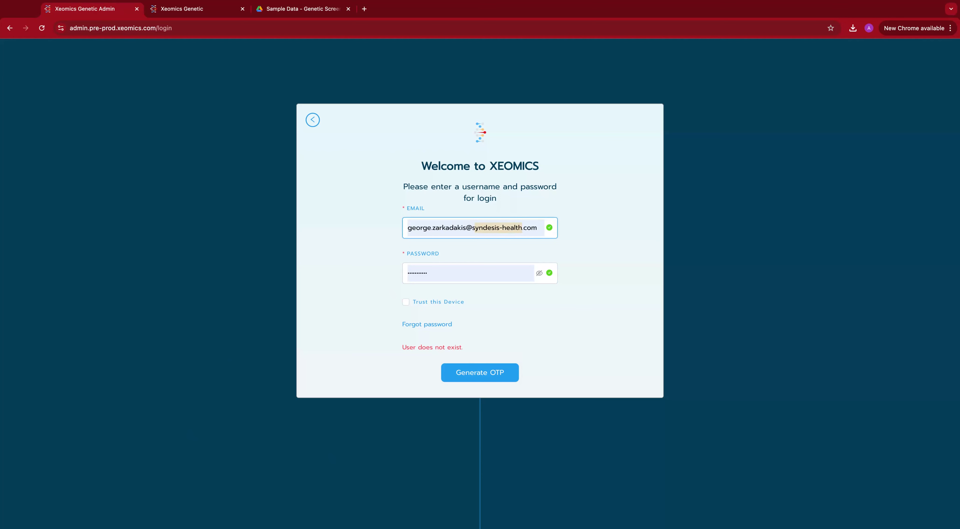
pyautogui.press('BackSpace')
pyautogui.write('xeomics')
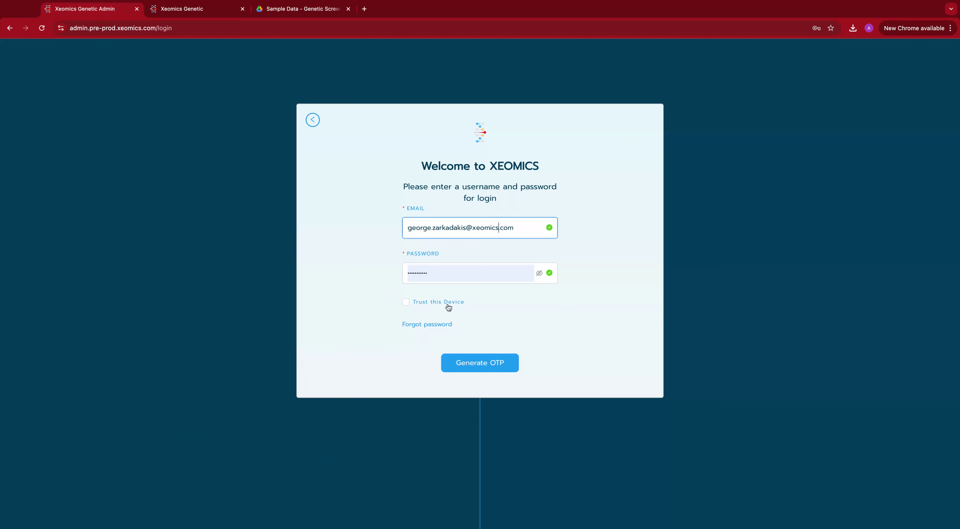
pyautogui.click(492, 368)
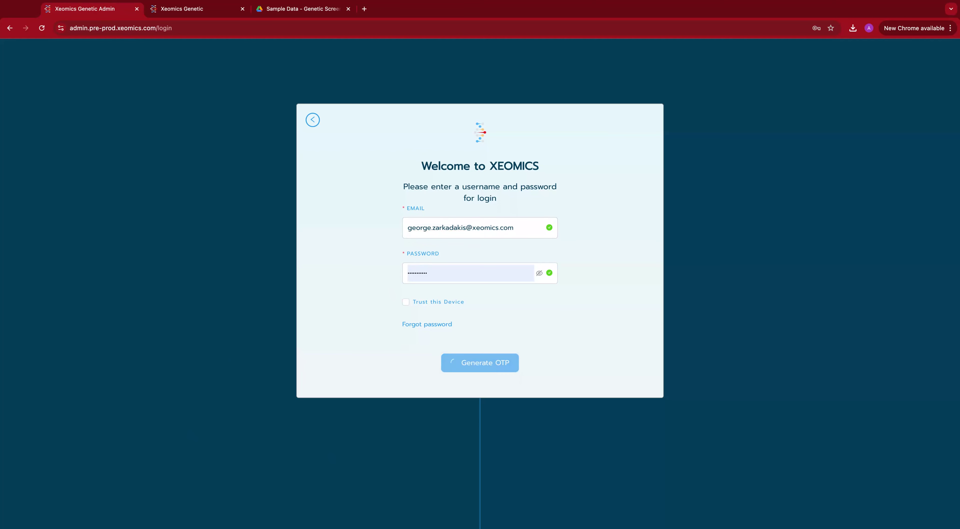
pyautogui.write('8888')
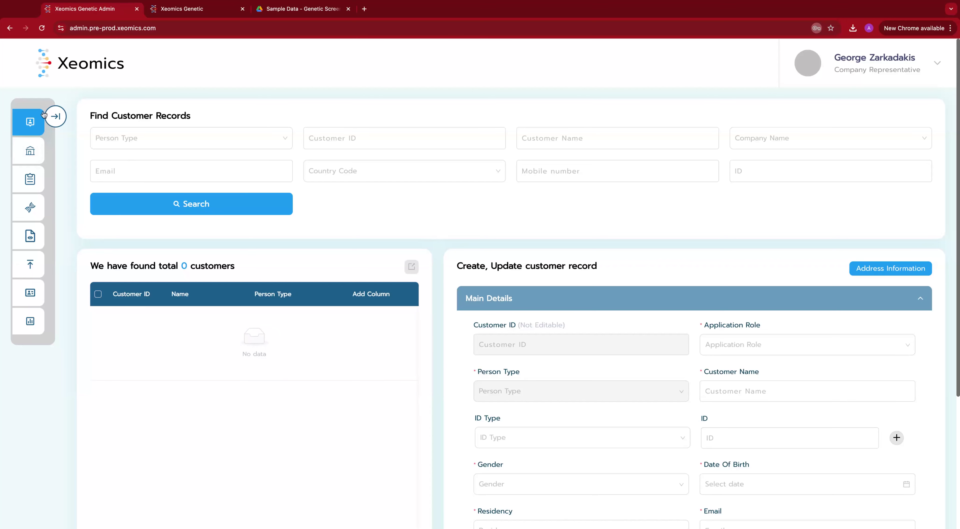
# Step: Expand the sidebar and go to the Upload Files records page
pyautogui.click(57, 117)
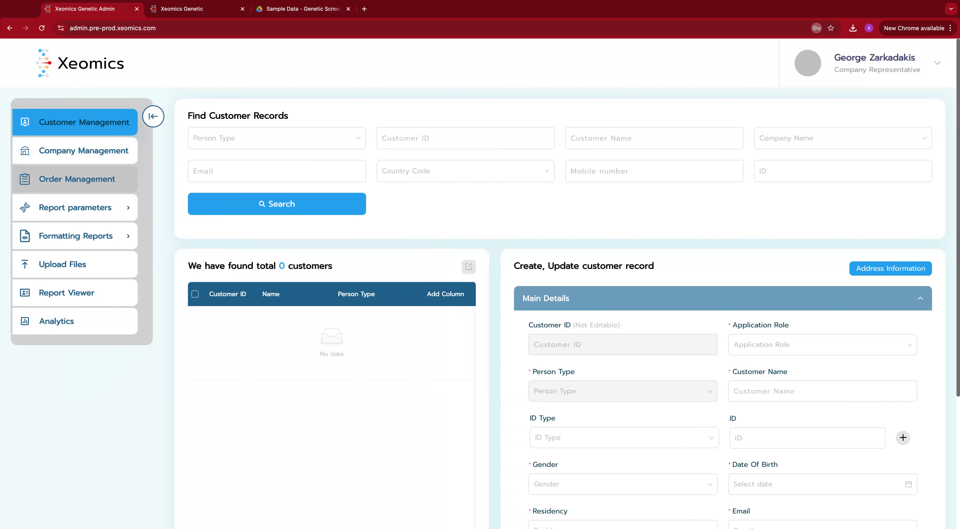
pyautogui.click(77, 265)
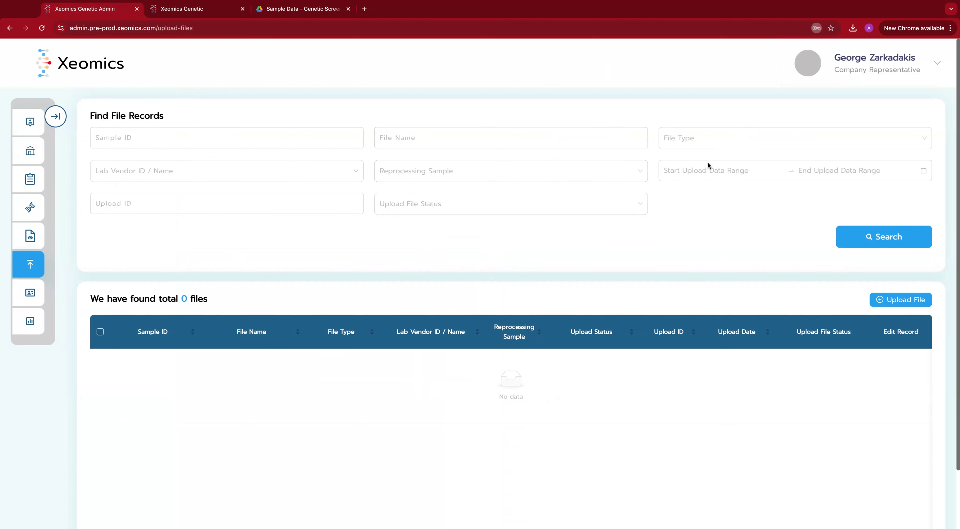
pyautogui.click(722, 174)
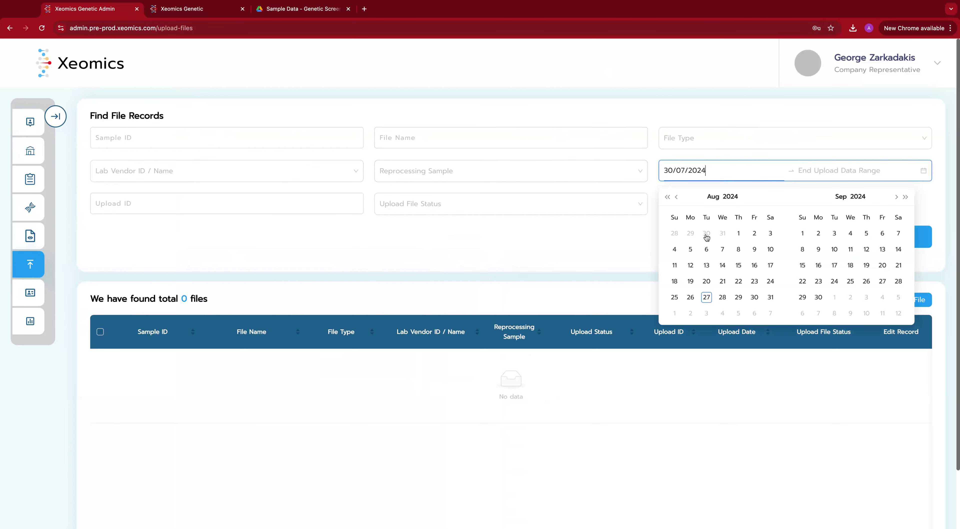
pyautogui.click(707, 298)
pyautogui.click(706, 297)
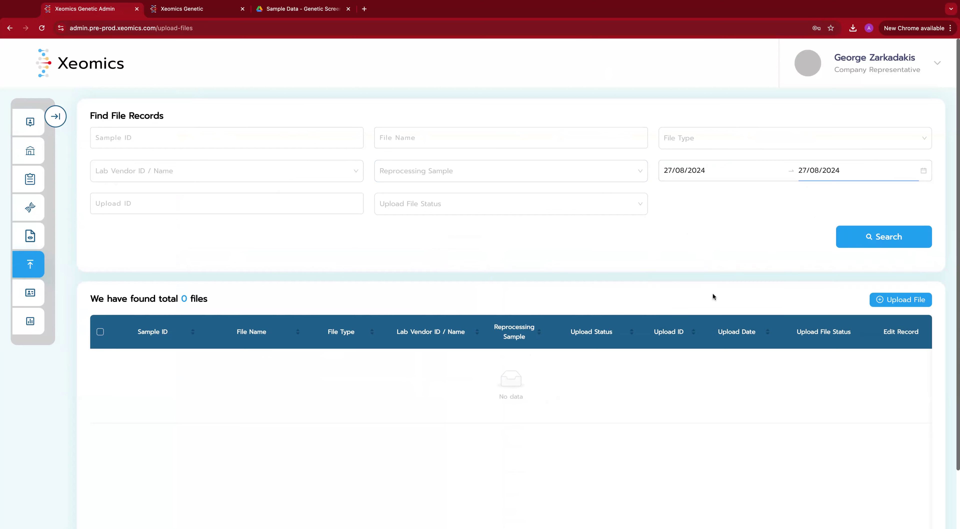
pyautogui.click(868, 238)
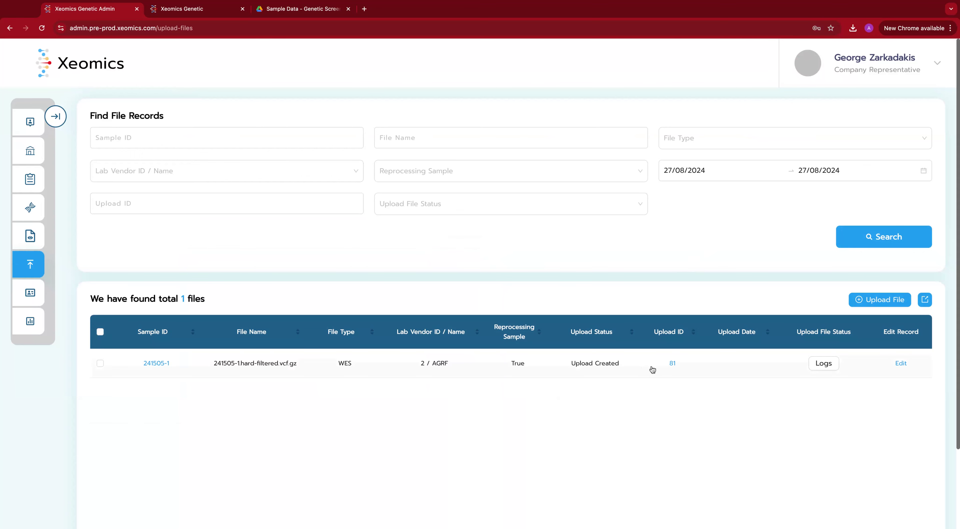
pyautogui.click(673, 364)
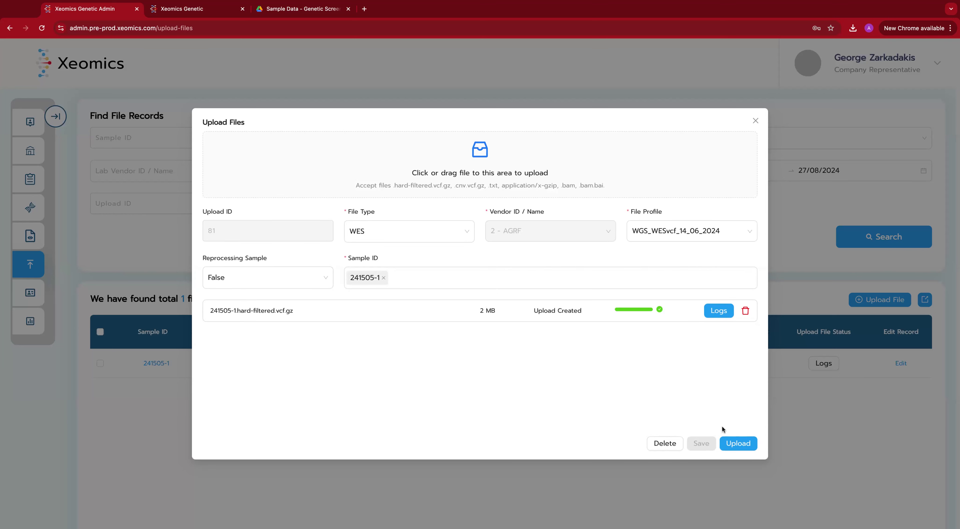
pyautogui.click(733, 444)
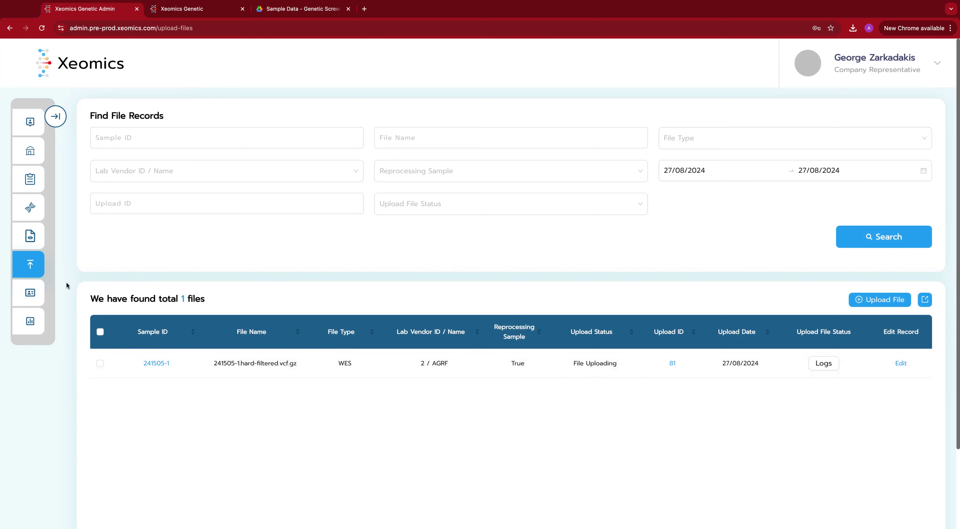
pyautogui.click(887, 243)
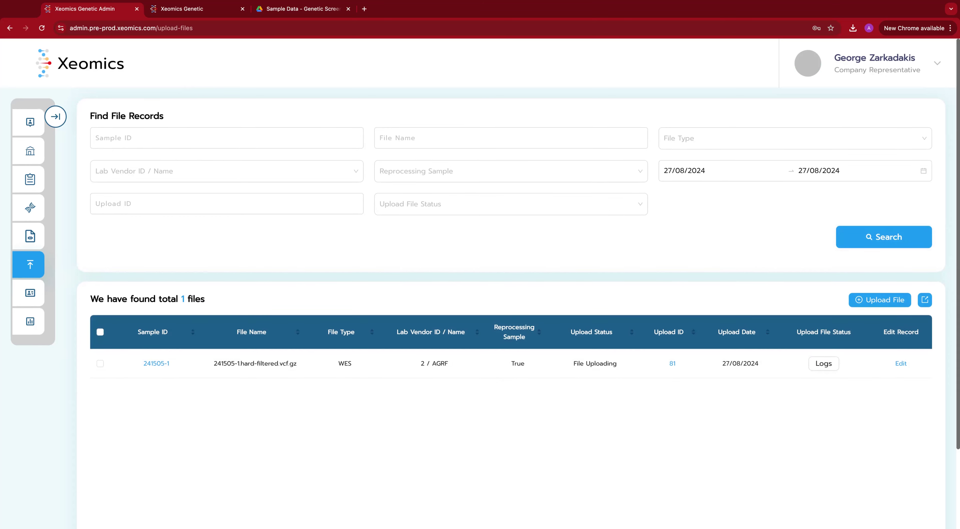
pyautogui.scroll(5, 954, 214)
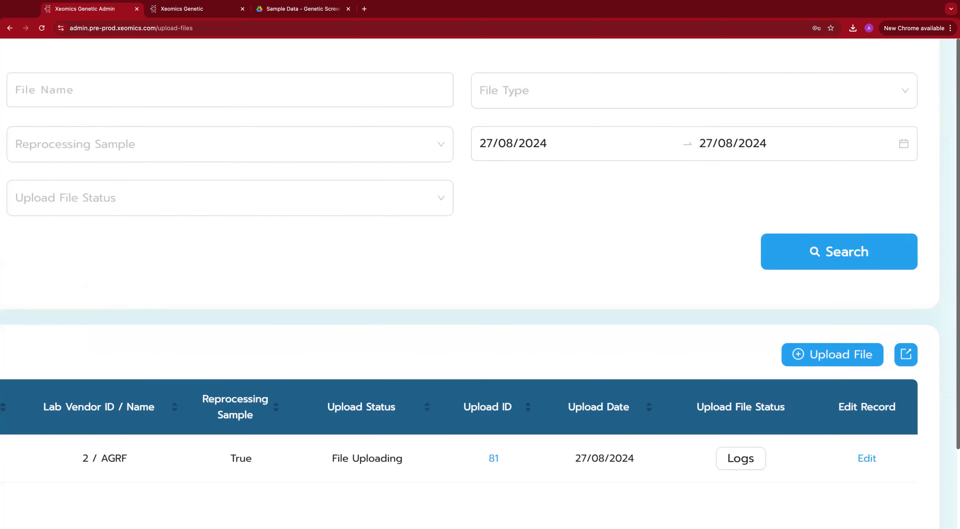
pyautogui.scroll(-5, 880, 244)
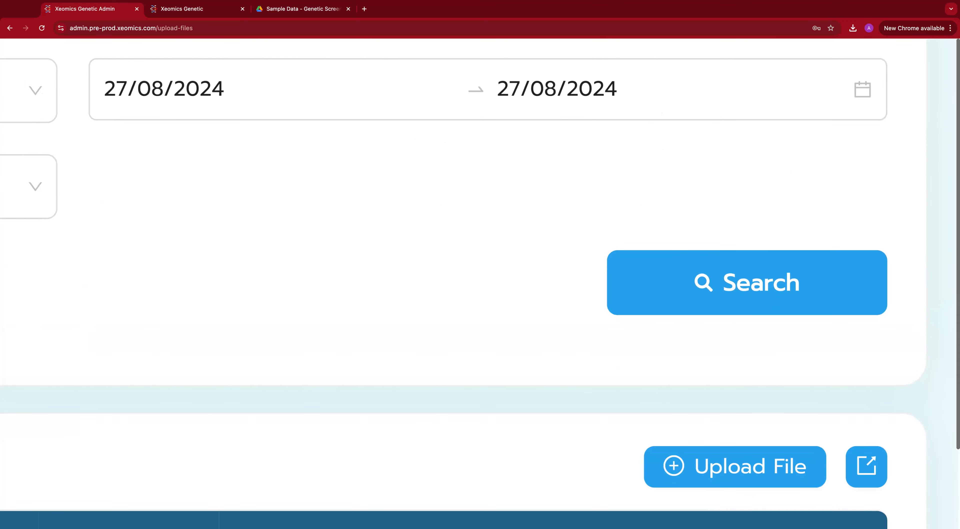
pyautogui.click(880, 244)
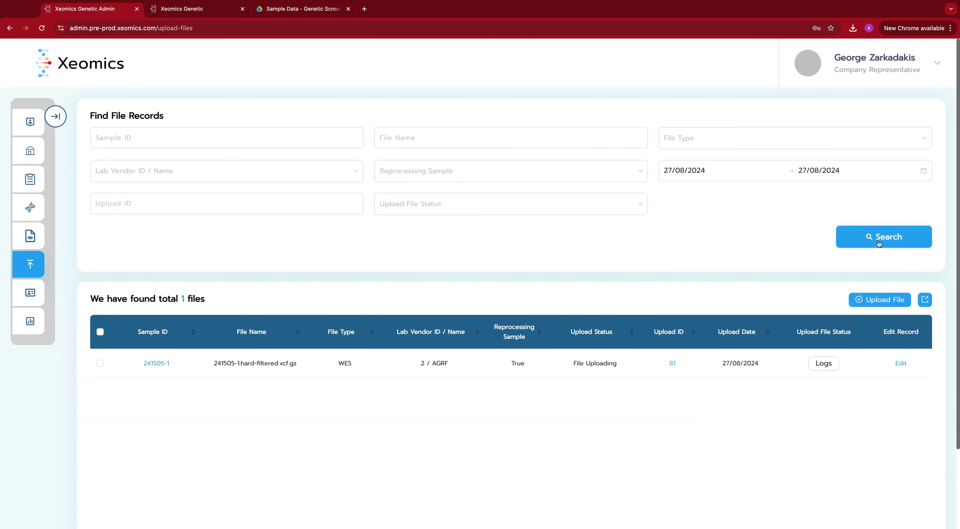
pyautogui.click(880, 244)
pyautogui.moveTo(173, 363); pyautogui.dragTo(142, 364)
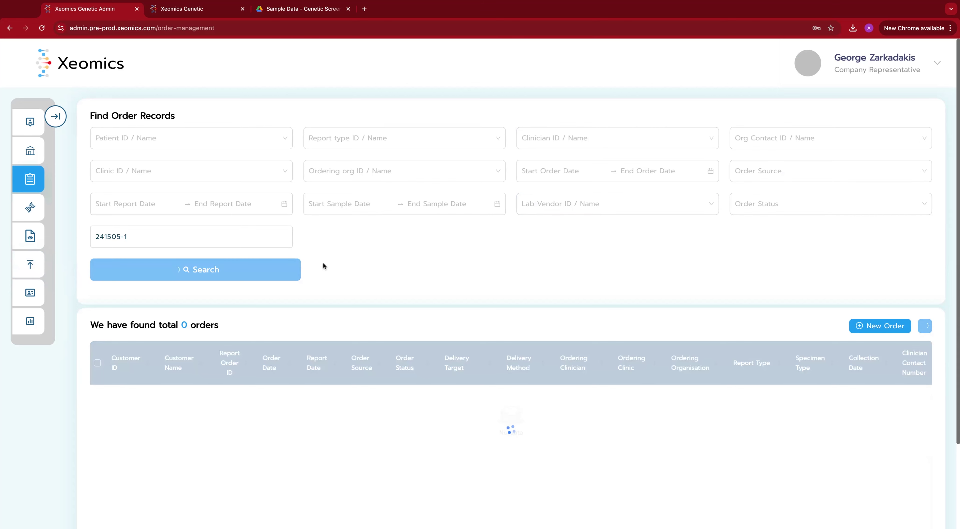
# Step: Search orders with the date range set to 27 August 2024
pyautogui.scroll(-2, 450, 299)
pyautogui.scroll(-2, 449, 298)
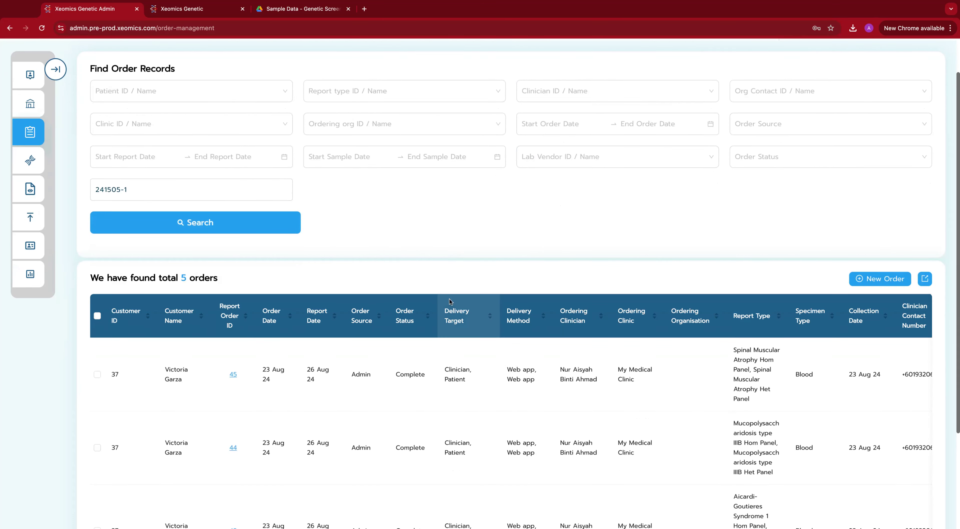
pyautogui.scroll(3, 160, 263)
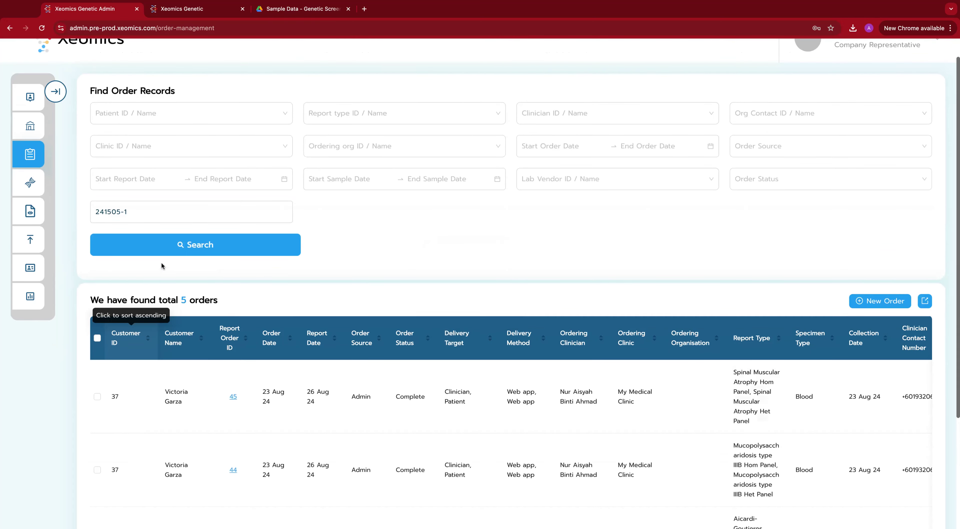
pyautogui.click(578, 171)
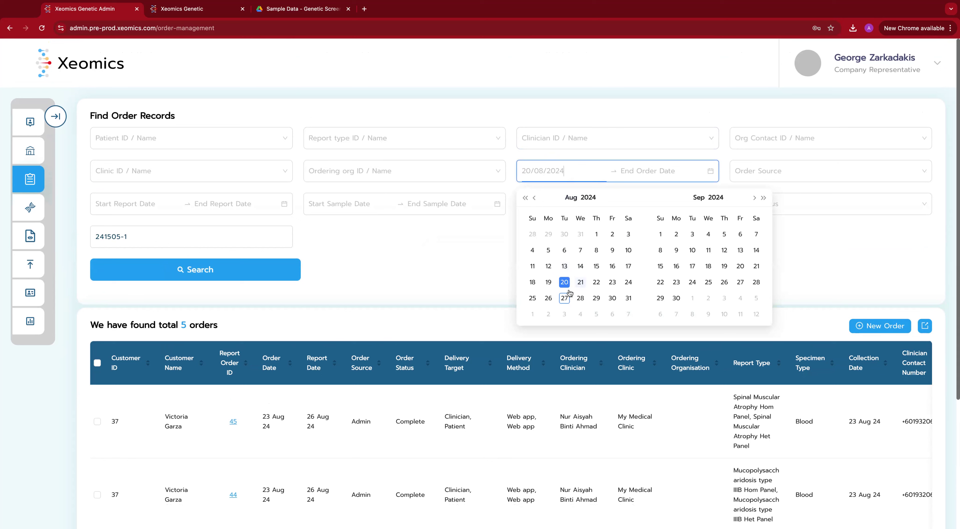
pyautogui.click(565, 298)
pyautogui.click(564, 299)
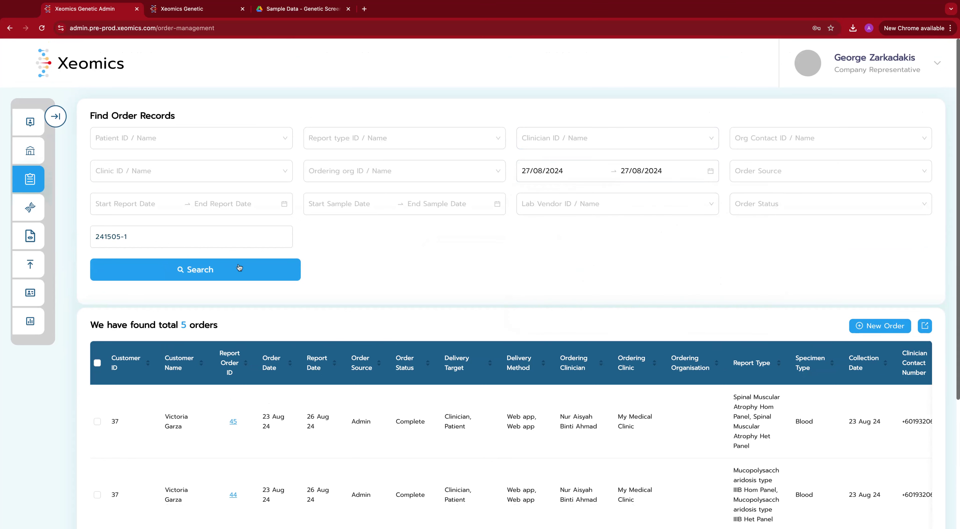
pyautogui.click(233, 273)
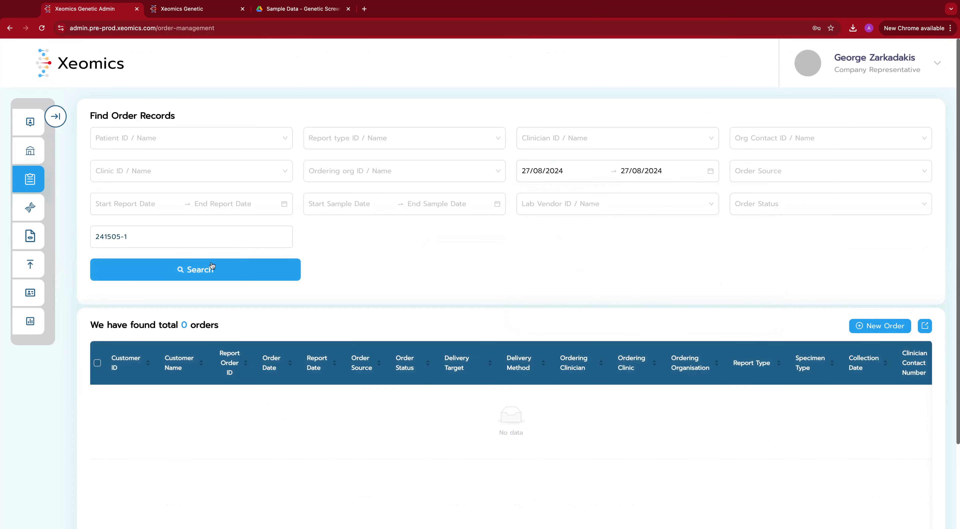
# Step: Clear the Sample ID filter, search again and open order 46's details
pyautogui.moveTo(144, 235); pyautogui.dragTo(37, 236)
pyautogui.press('BackSpace')
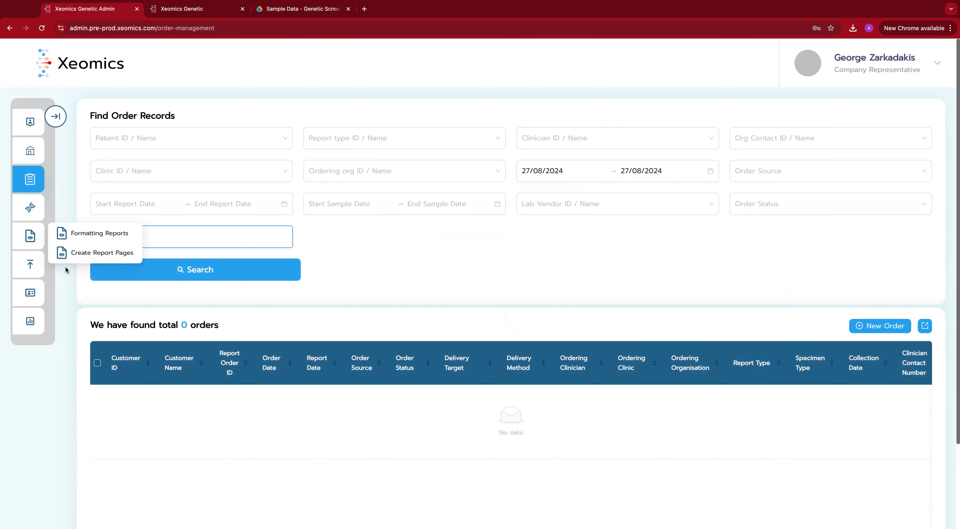
pyautogui.click(220, 278)
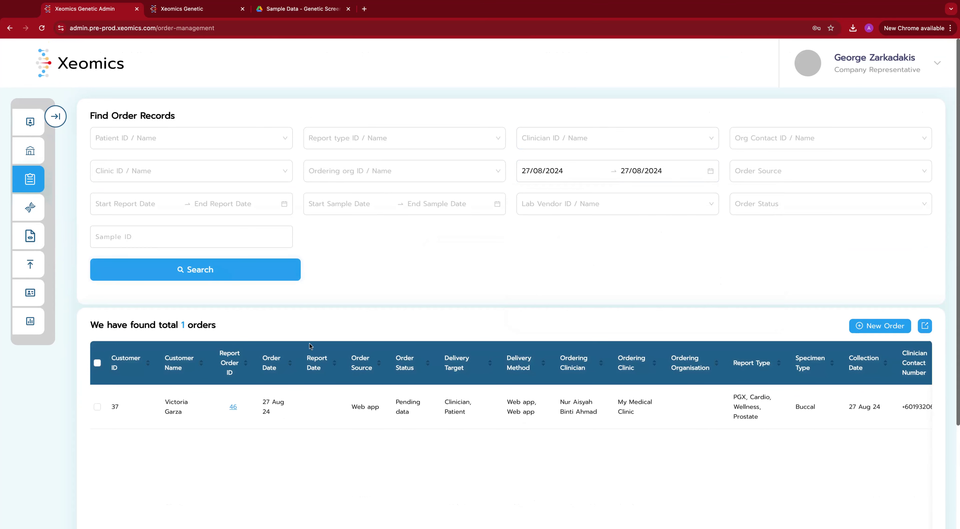
pyautogui.click(236, 410)
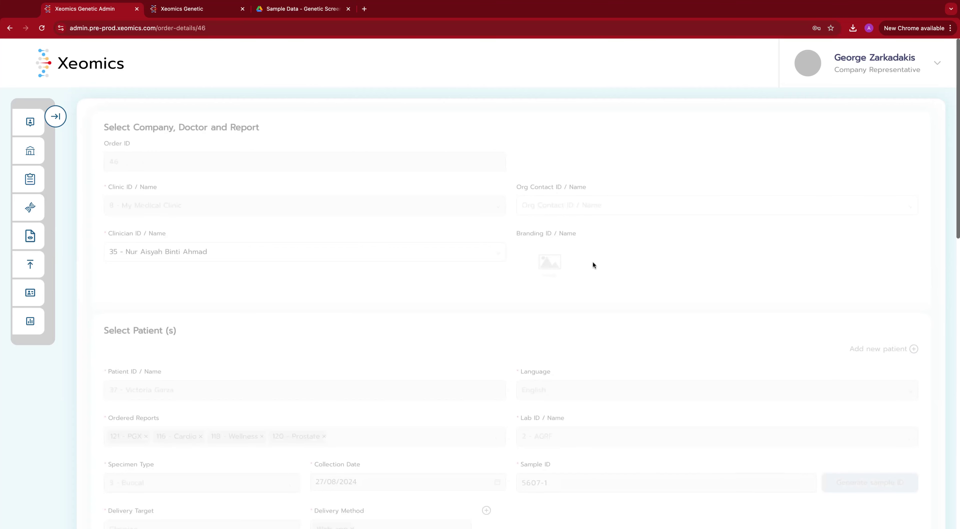
pyautogui.scroll(-2, 615, 265)
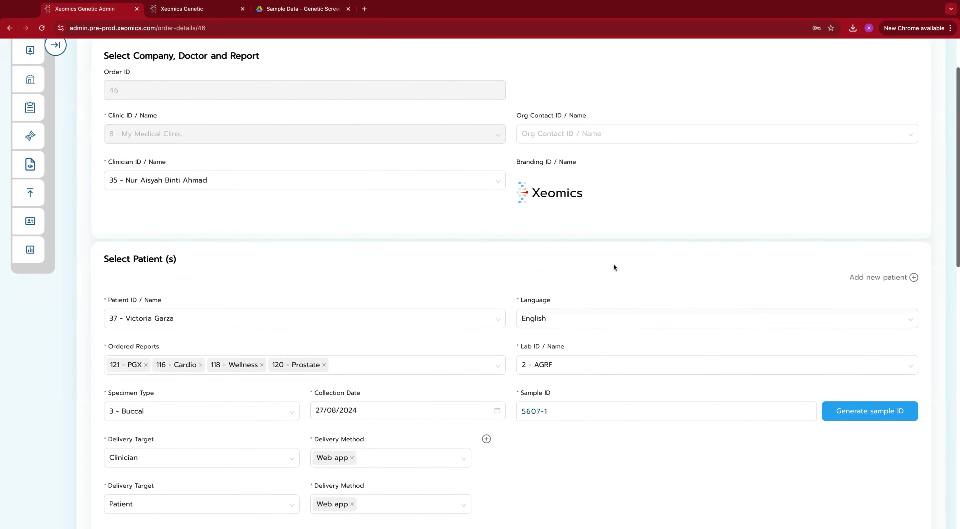
pyautogui.scroll(-1, 613, 264)
pyautogui.click(557, 369)
pyautogui.moveTo(559, 369); pyautogui.dragTo(516, 368)
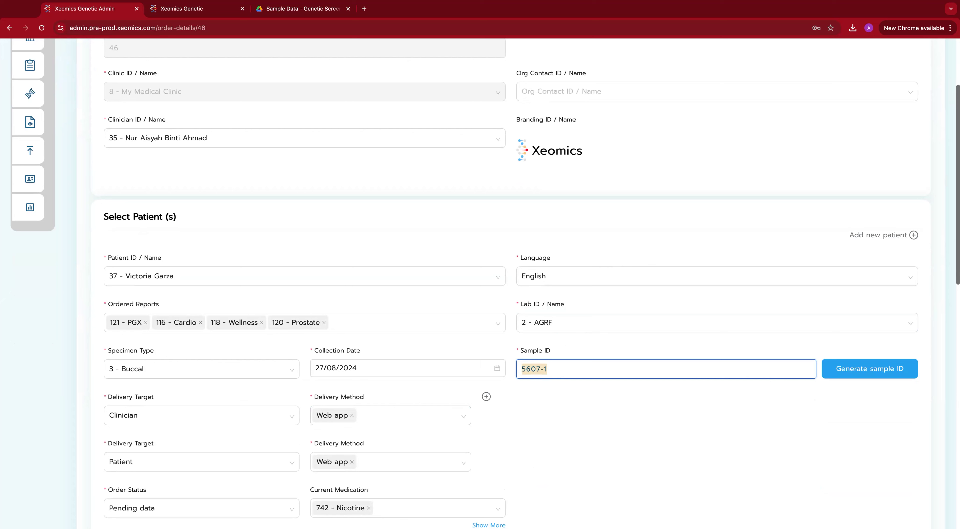
pyautogui.press('super+Tab')
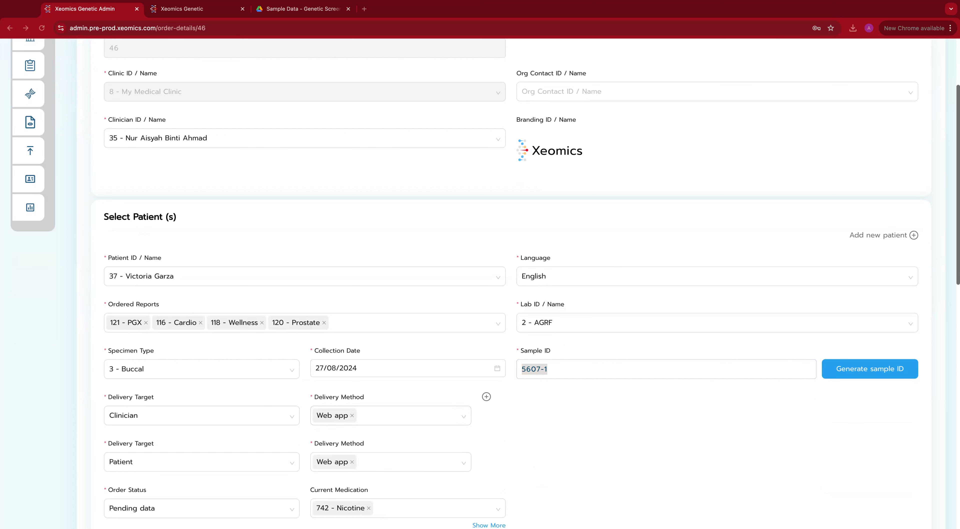
pyautogui.press('super+Tab')
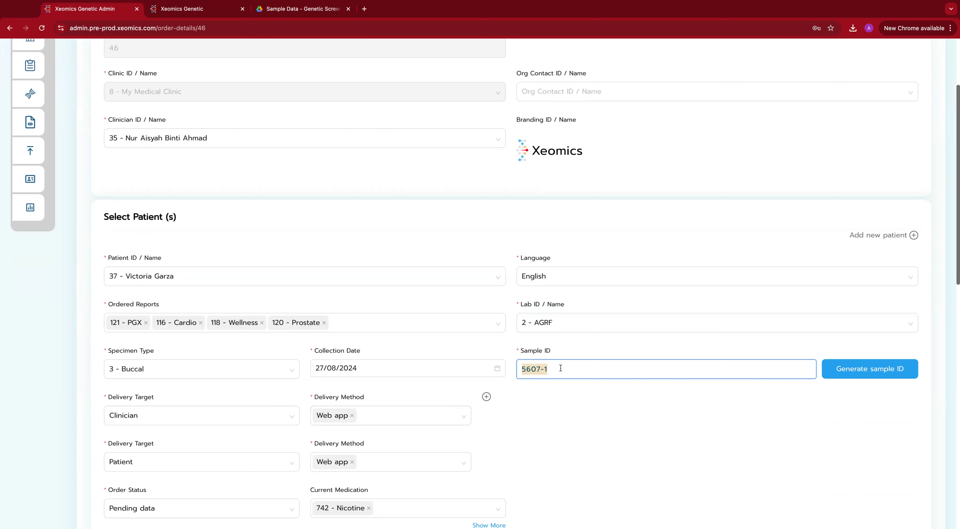
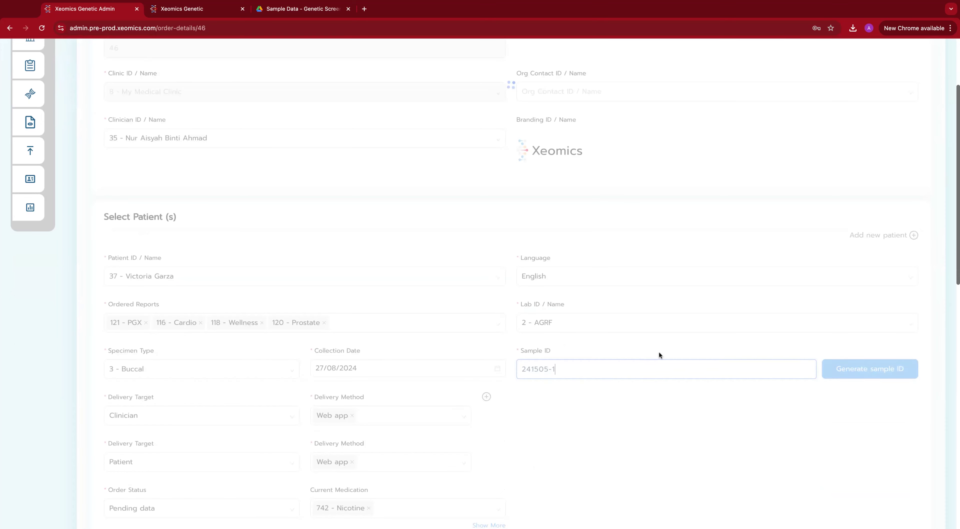
pyautogui.scroll(-4, 621, 364)
pyautogui.scroll(-2, 621, 369)
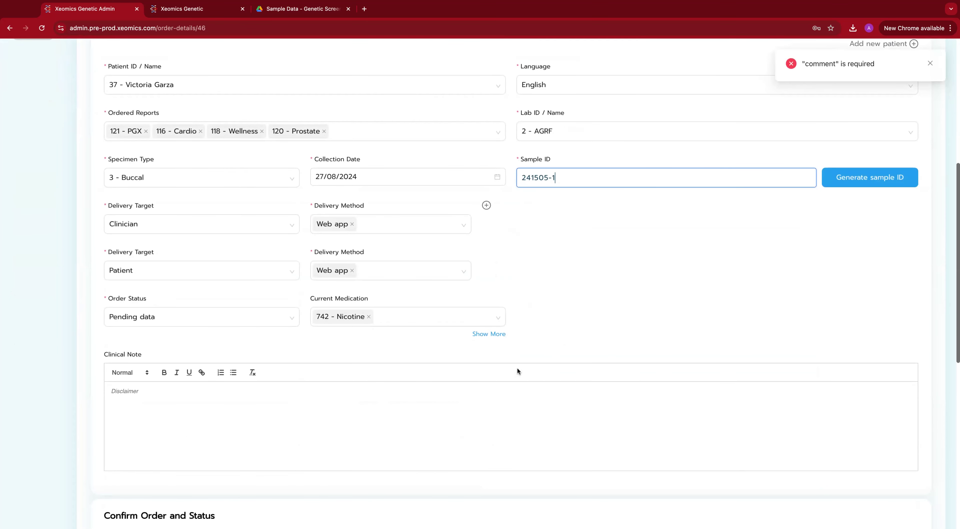
# Step: Enter the comment 'Updated sample ID to match new lad data sent' for order 46
pyautogui.scroll(-6, 517, 371)
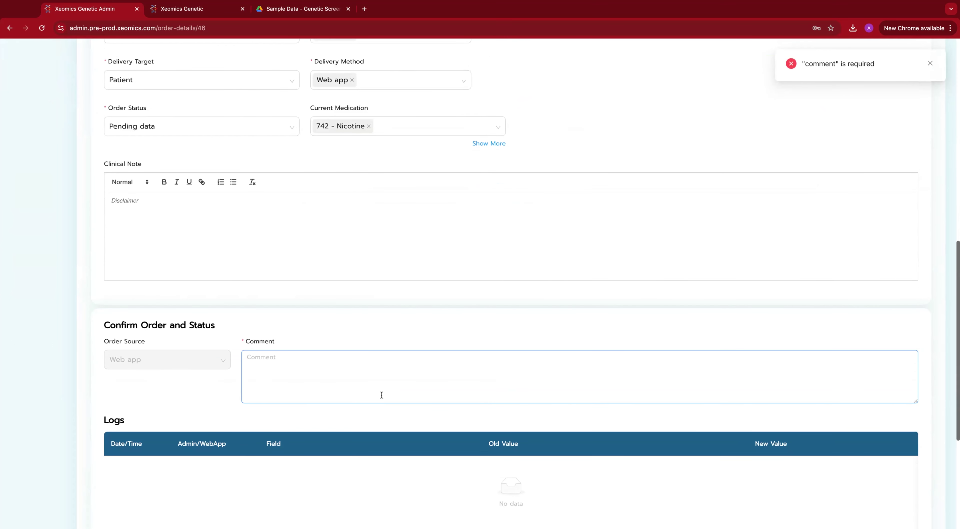
pyautogui.click(316, 369)
pyautogui.write('Updat')
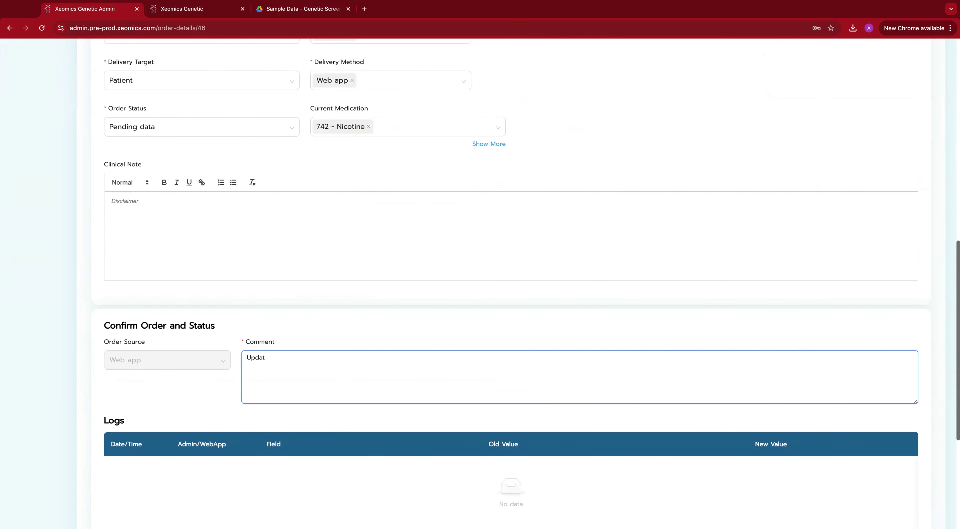
pyautogui.write('ed sample ID to match new lad data sent')
pyautogui.scroll(-5, 807, 433)
pyautogui.click(909, 504)
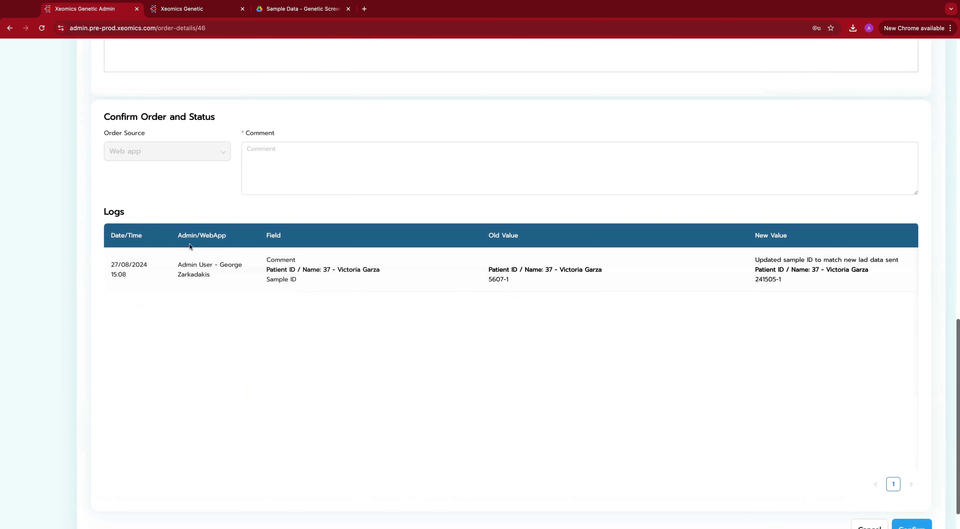
pyautogui.scroll(-1, 190, 243)
pyautogui.scroll(5, 190, 243)
pyautogui.scroll(8, 191, 257)
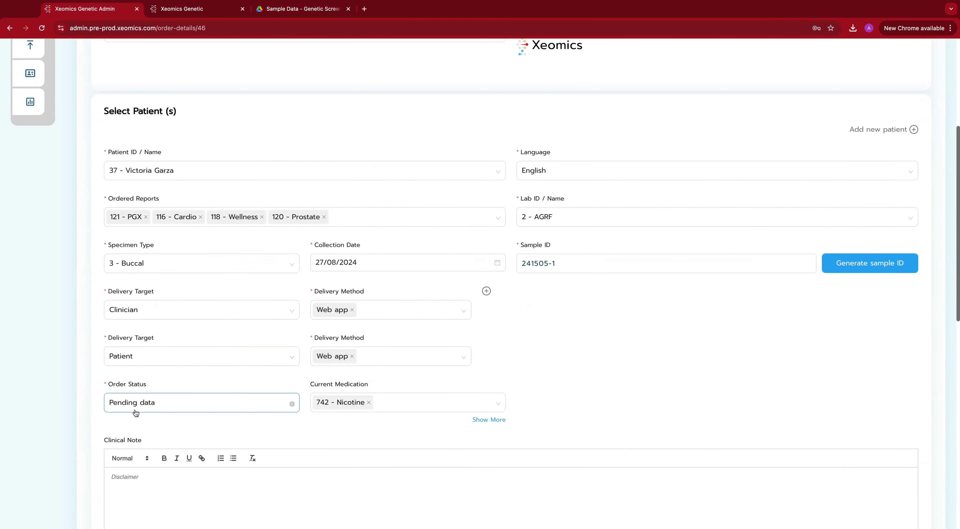
pyautogui.scroll(6, 145, 358)
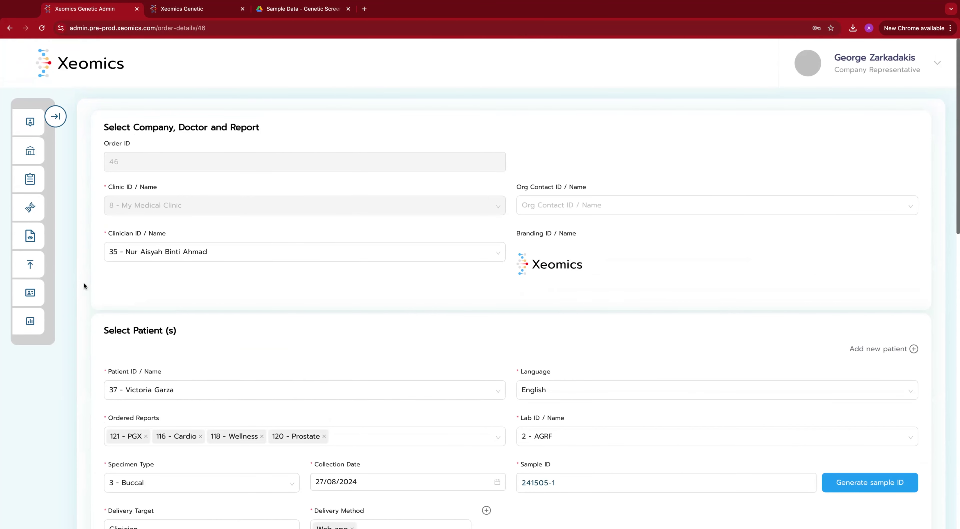
# Step: Search admin orders dated 27/08/2024 to confirm order 46 reads Data loaded
pyautogui.click(33, 186)
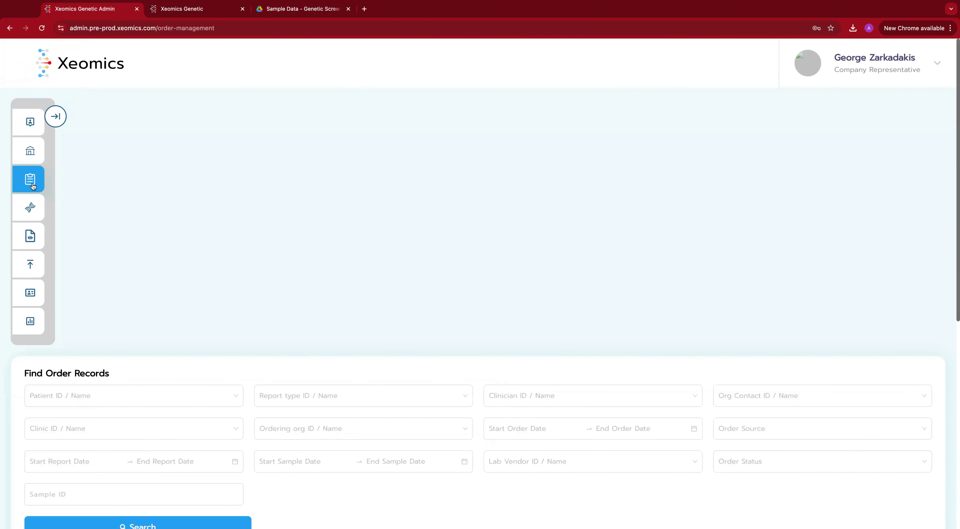
pyautogui.click(558, 178)
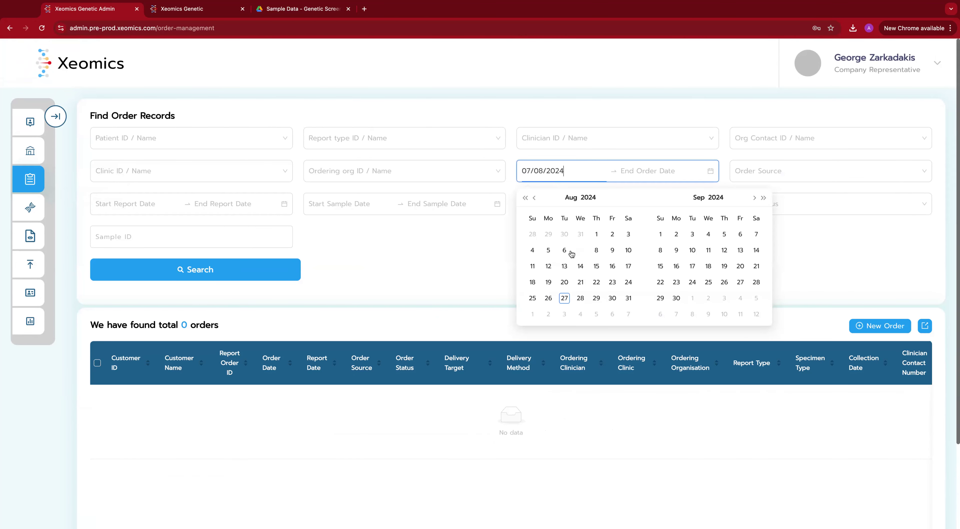
pyautogui.click(566, 299)
pyautogui.click(566, 299)
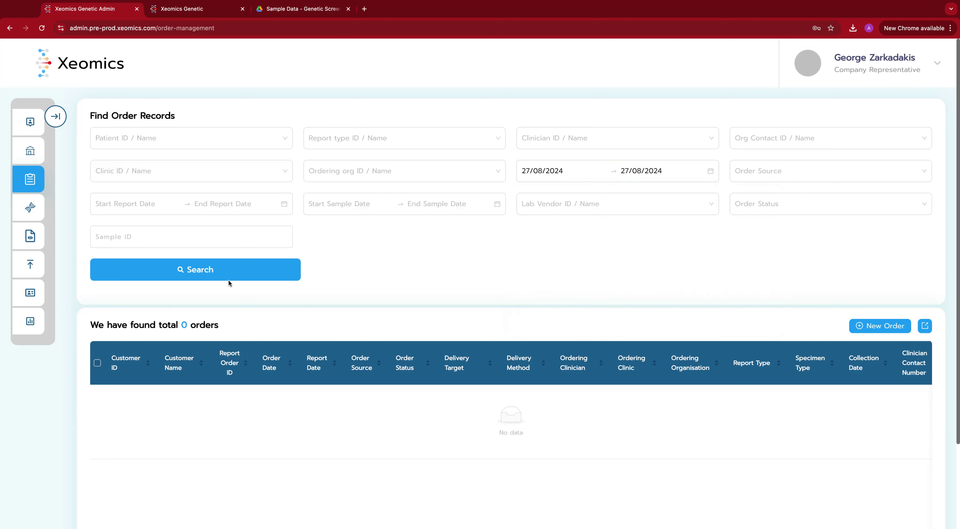
pyautogui.click(216, 277)
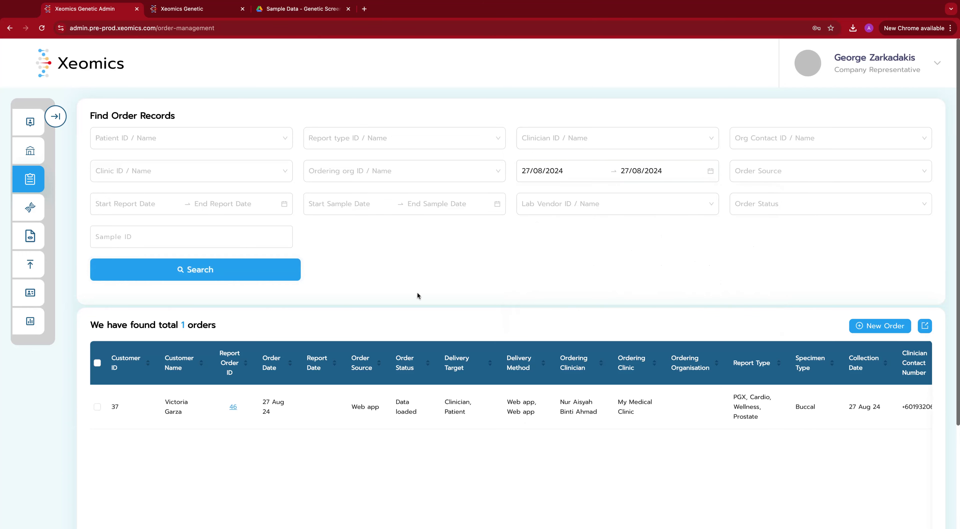
pyautogui.scroll(-2, 417, 293)
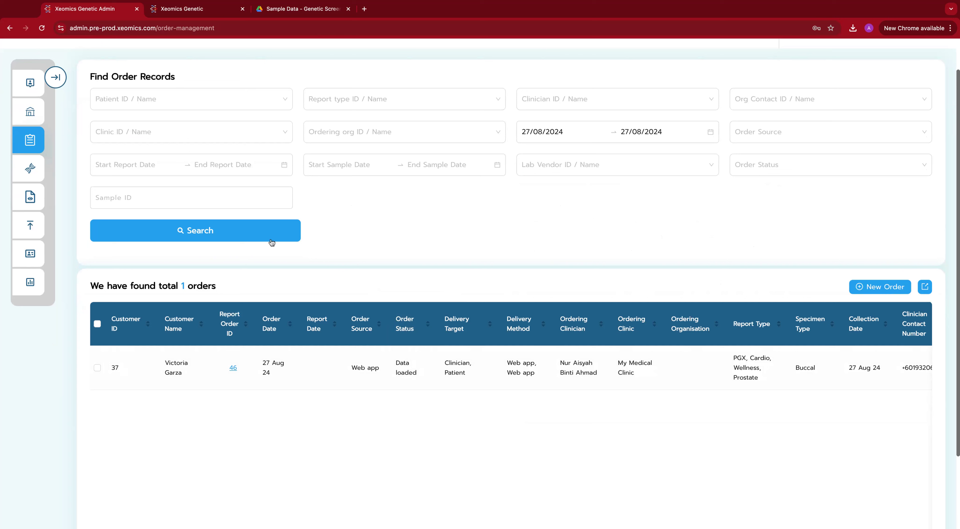
pyautogui.click(204, 11)
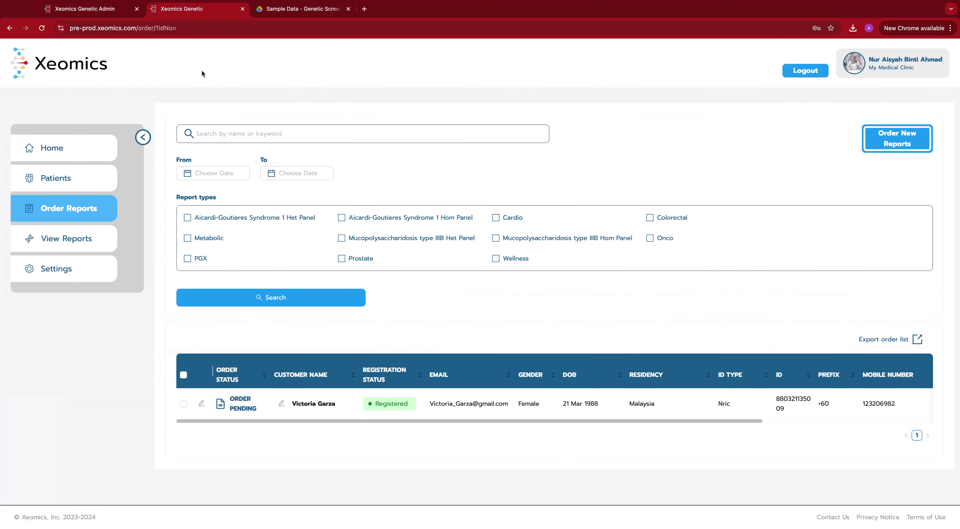
# Step: Refresh the clinician's Order Reports list, searching by the patient's name
pyautogui.click(274, 301)
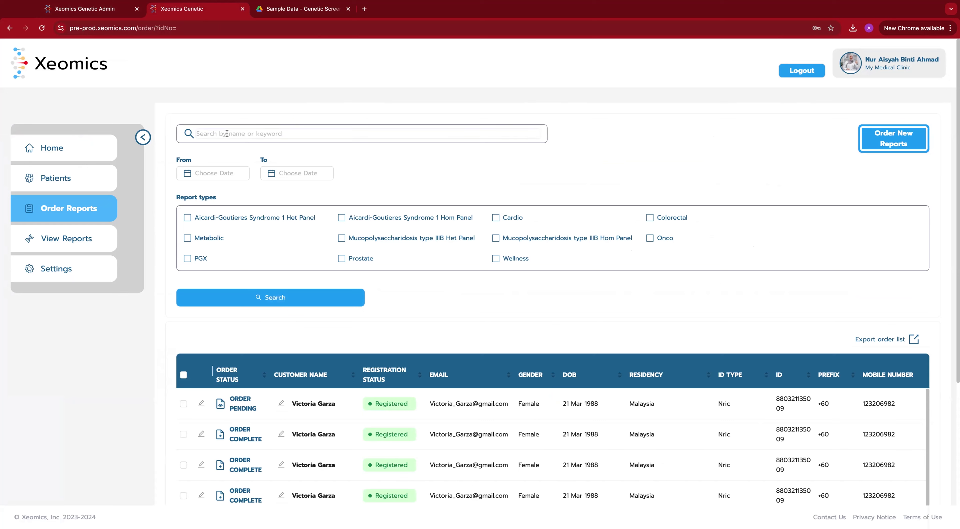
pyautogui.write('vict')
pyautogui.click(65, 211)
# Step: Select the patient's record on View Reports, registered with last update 27 Aug 2024
pyautogui.click(65, 239)
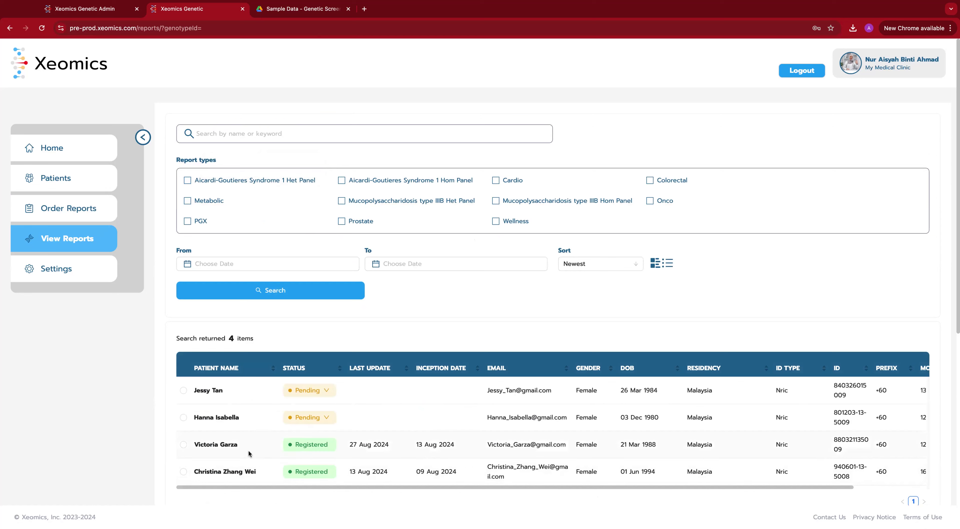
pyautogui.click(184, 445)
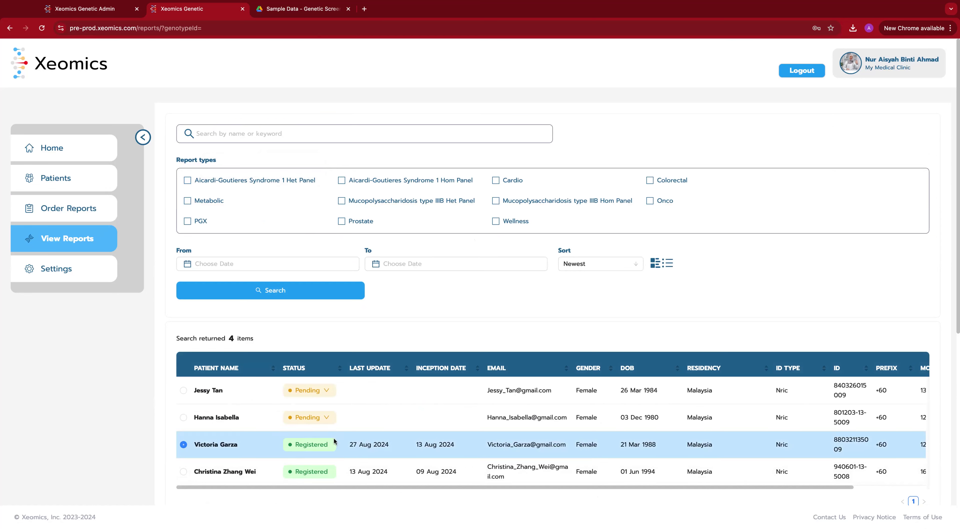
pyautogui.scroll(-3, 684, 421)
pyautogui.scroll(3, 684, 421)
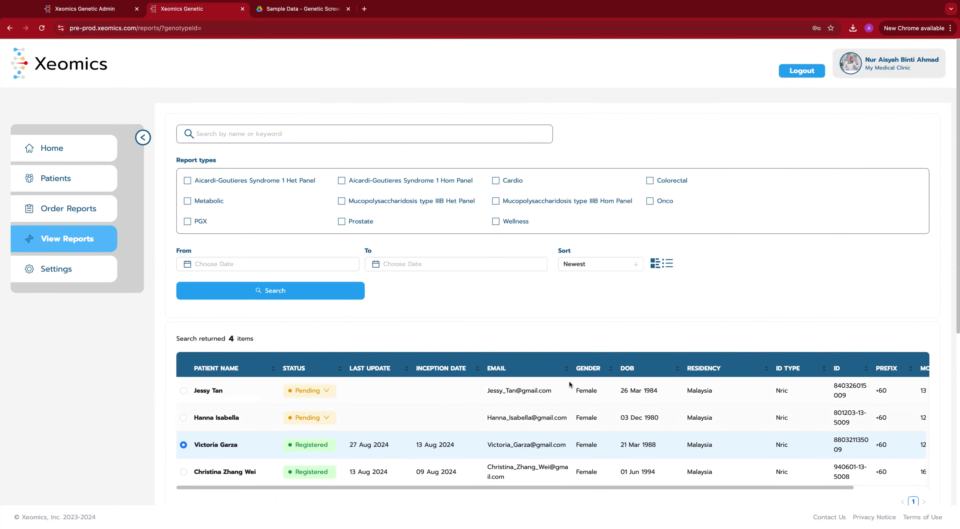
pyautogui.click(79, 208)
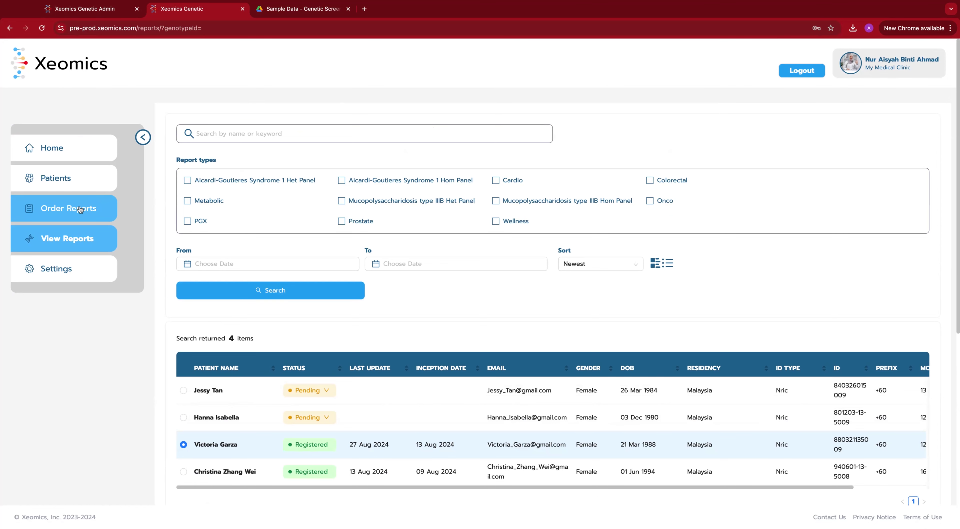
# Step: Search Order Reports by the patient's first name and confirm her orders read Order Complete
pyautogui.click(219, 130)
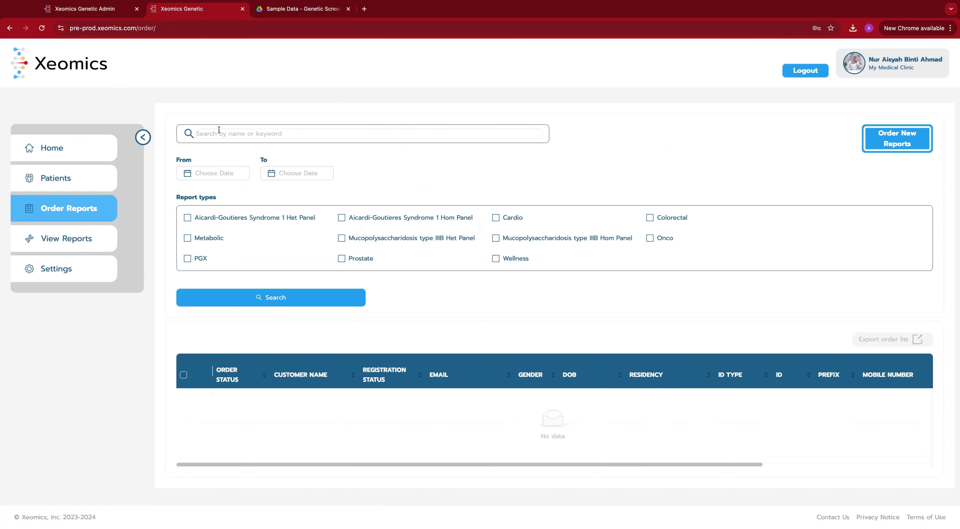
pyautogui.write('VICTORIA')
pyautogui.click(222, 300)
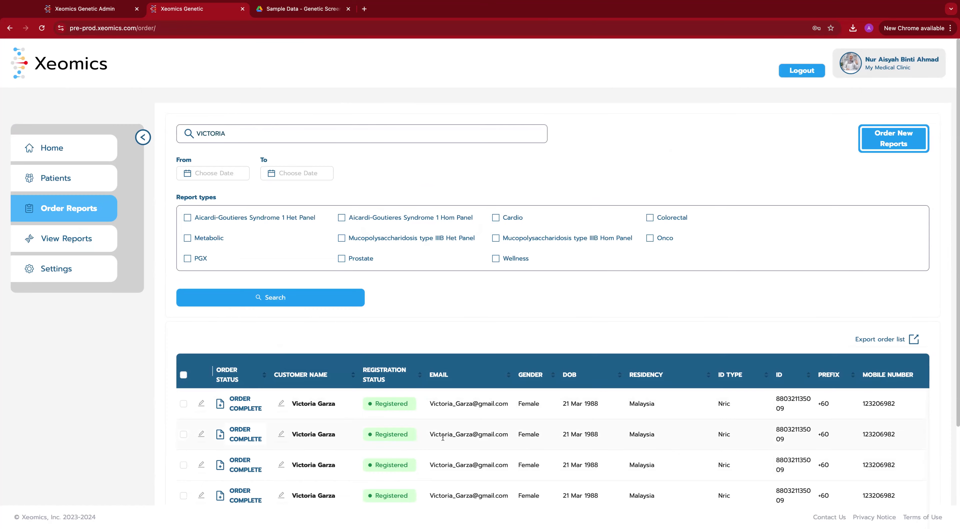
pyautogui.scroll(-4, 443, 437)
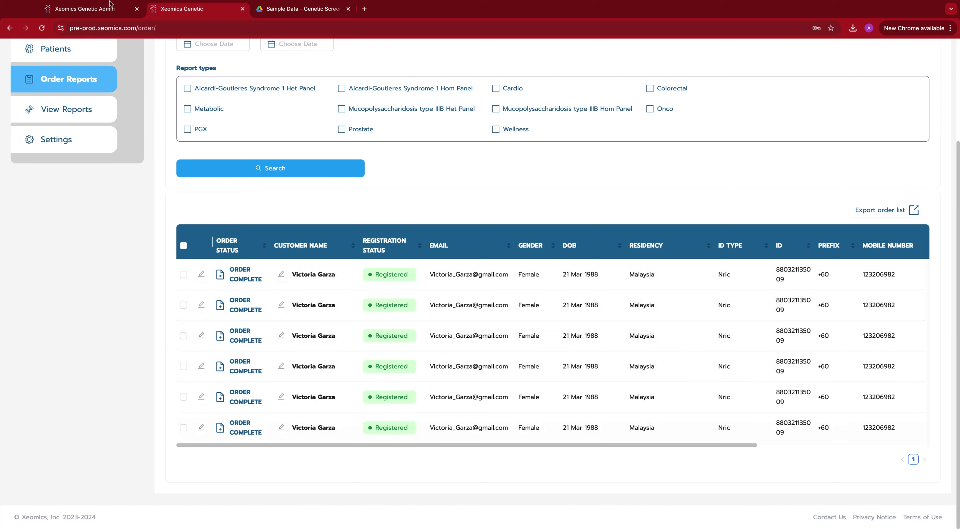
# Step: Rerun the admin order search to confirm order 46 shows Complete with report date 27 Aug 24
pyautogui.click(107, 11)
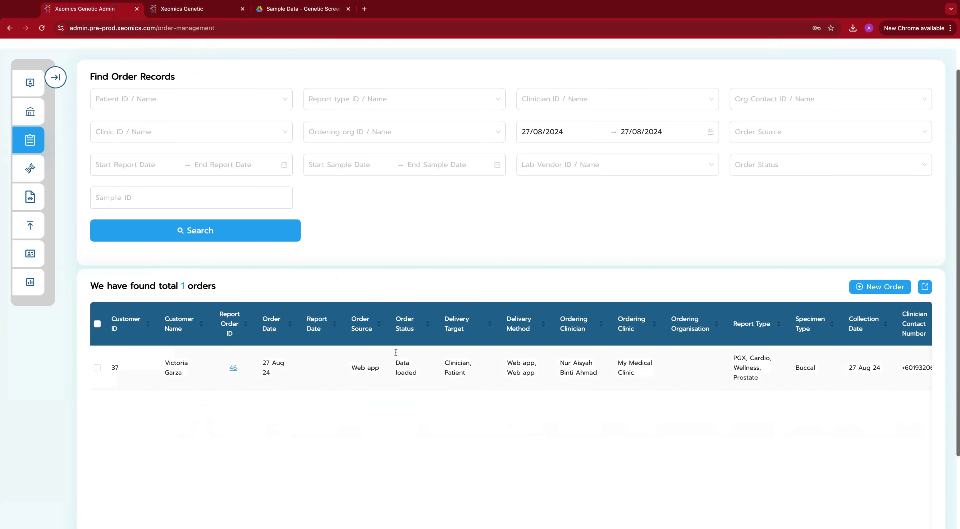
pyautogui.click(211, 231)
pyautogui.moveTo(399, 370); pyautogui.dragTo(432, 374)
pyautogui.click(420, 371)
pyautogui.scroll(-1, 420, 371)
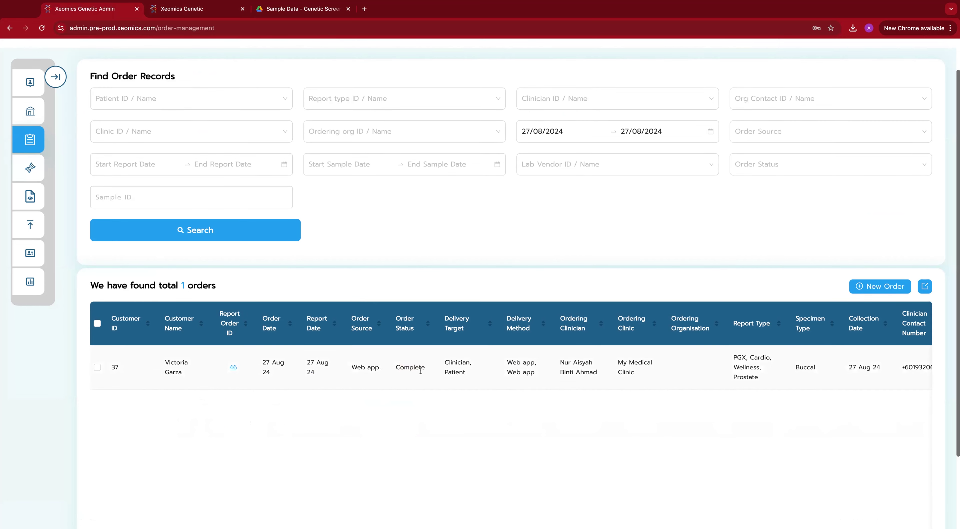
pyautogui.click(205, 11)
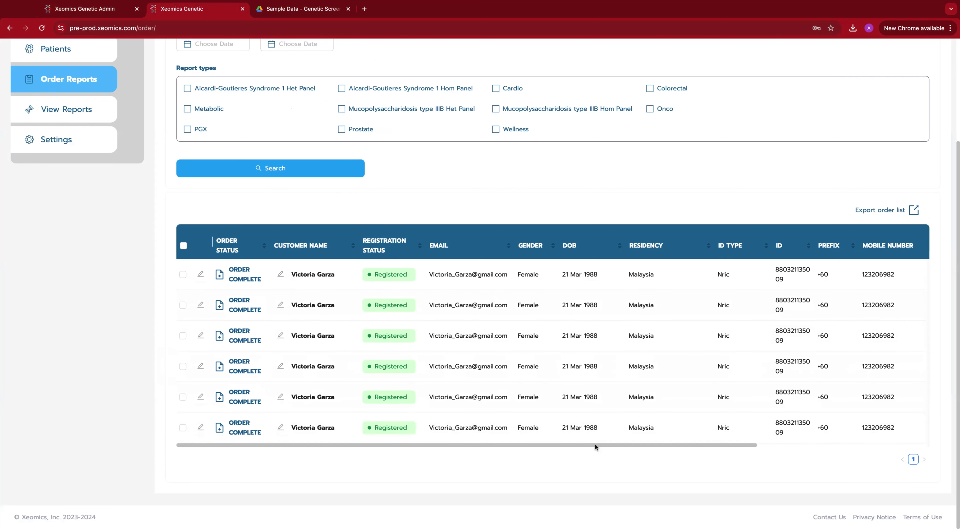
# Step: Load the patient's PGX, Prostate, Wellness and Cardio report cards from her first completed order
pyautogui.hscroll(6, 595, 444)
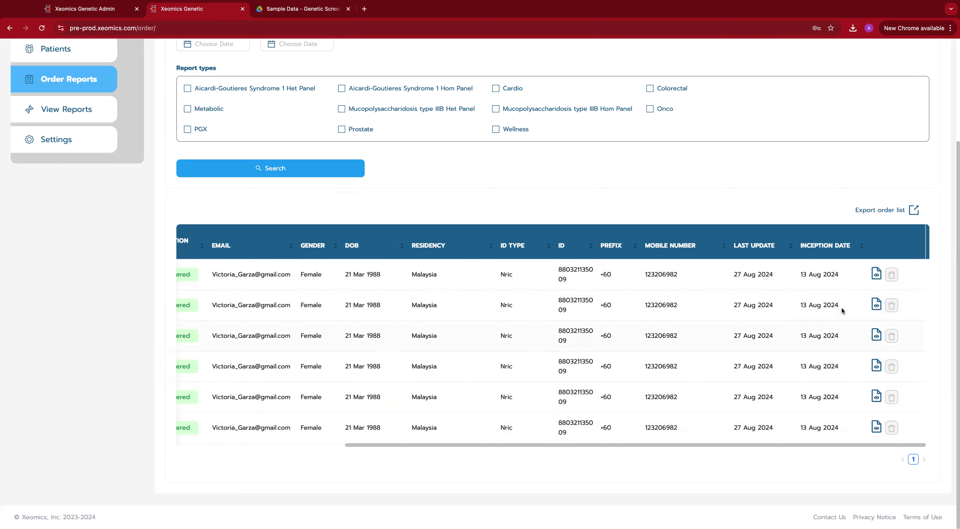
pyautogui.click(877, 275)
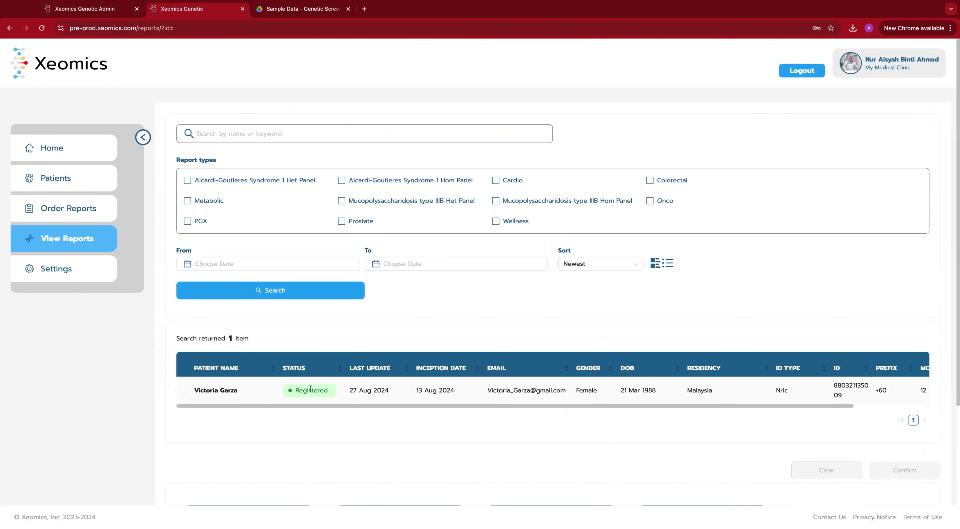
pyautogui.click(183, 390)
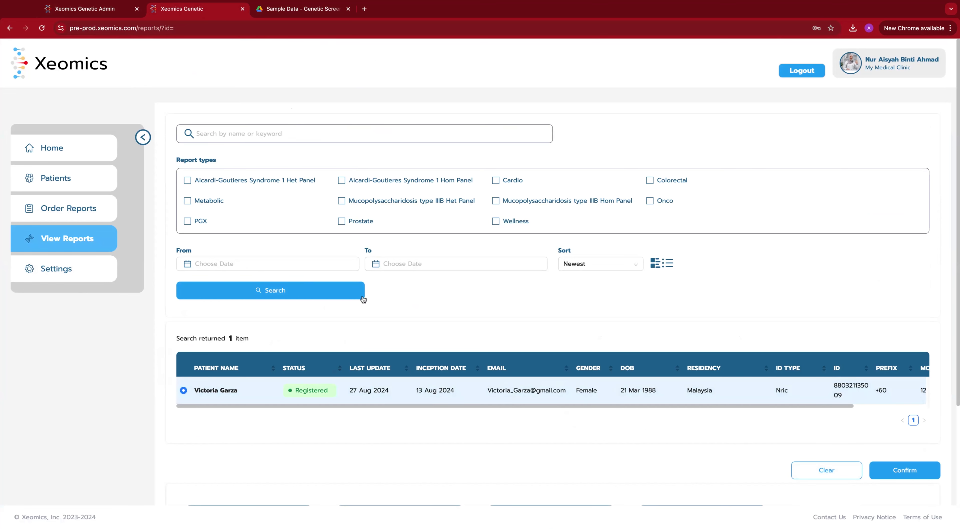
pyautogui.click(914, 471)
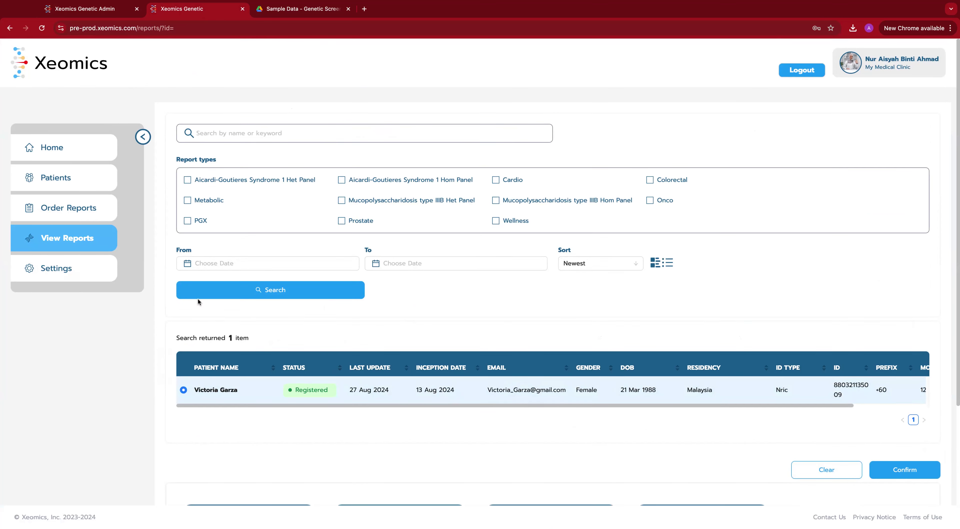
pyautogui.scroll(-3, 198, 299)
pyautogui.scroll(-2, 203, 299)
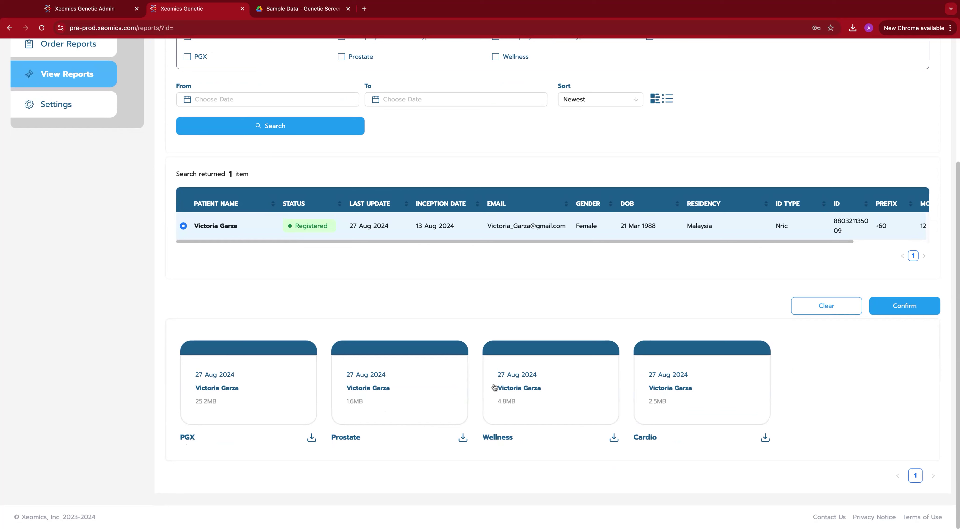
pyautogui.click(515, 391)
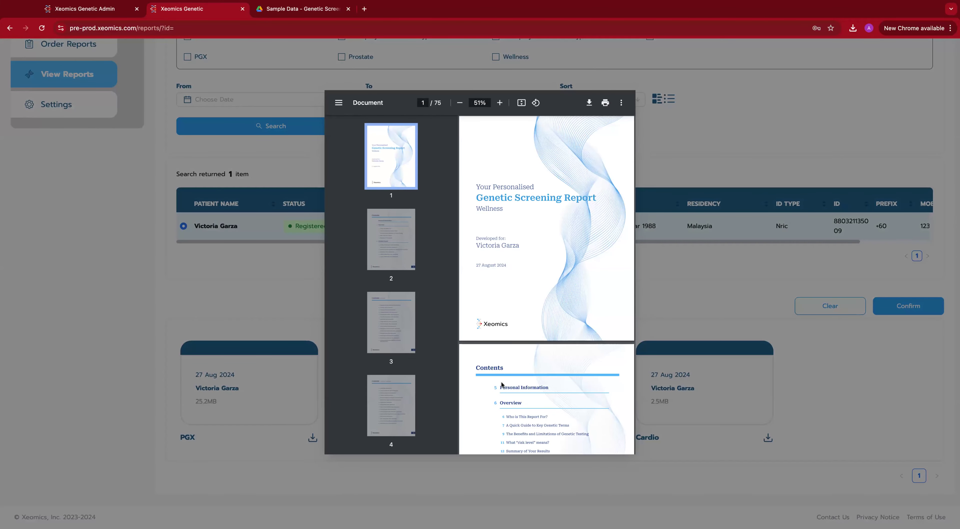
pyautogui.scroll(-5, 520, 279)
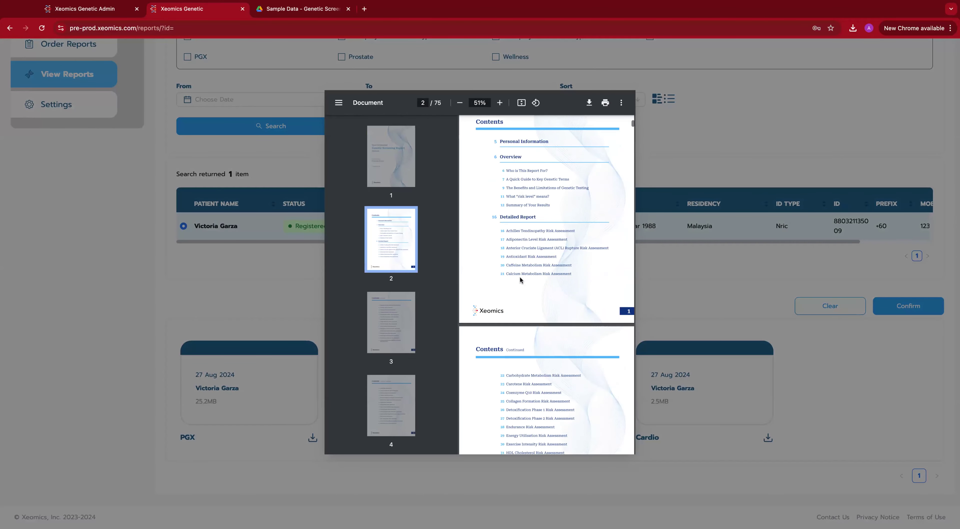
pyautogui.scroll(-10, 520, 280)
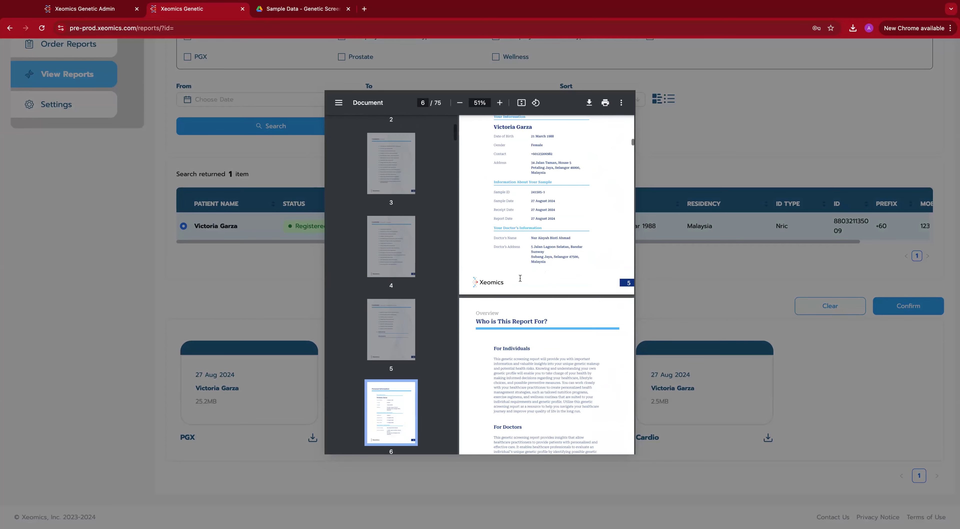
pyautogui.scroll(-10, 521, 278)
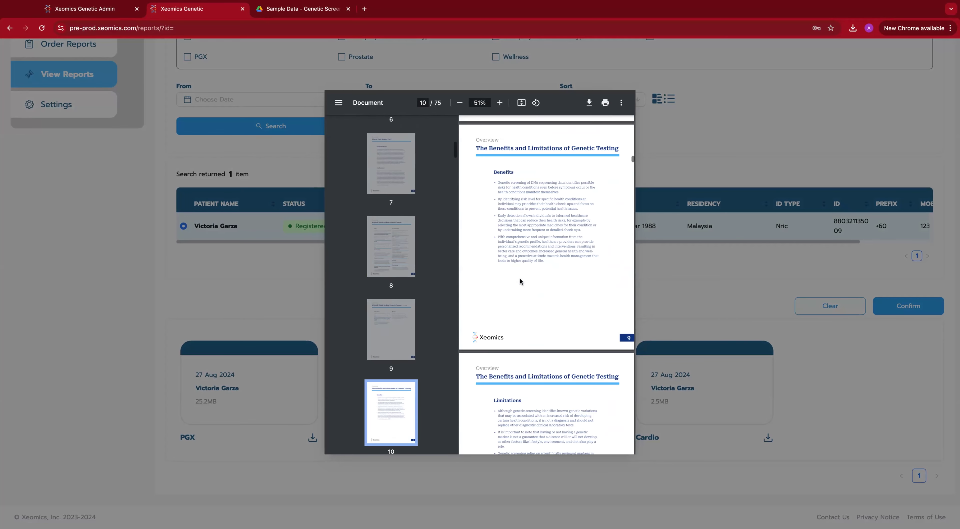
pyautogui.scroll(-8, 520, 282)
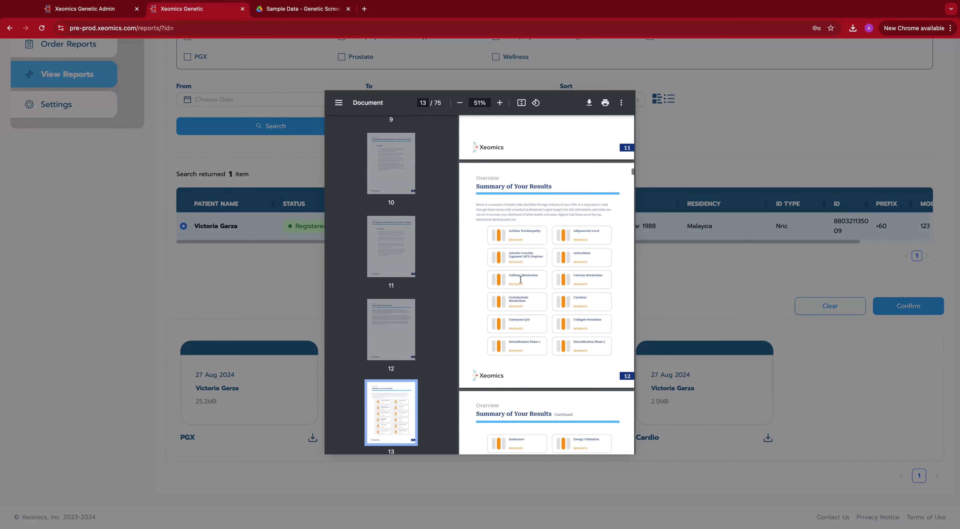
pyautogui.scroll(-1, 526, 369)
pyautogui.scroll(-7, 525, 369)
pyautogui.scroll(-7, 530, 362)
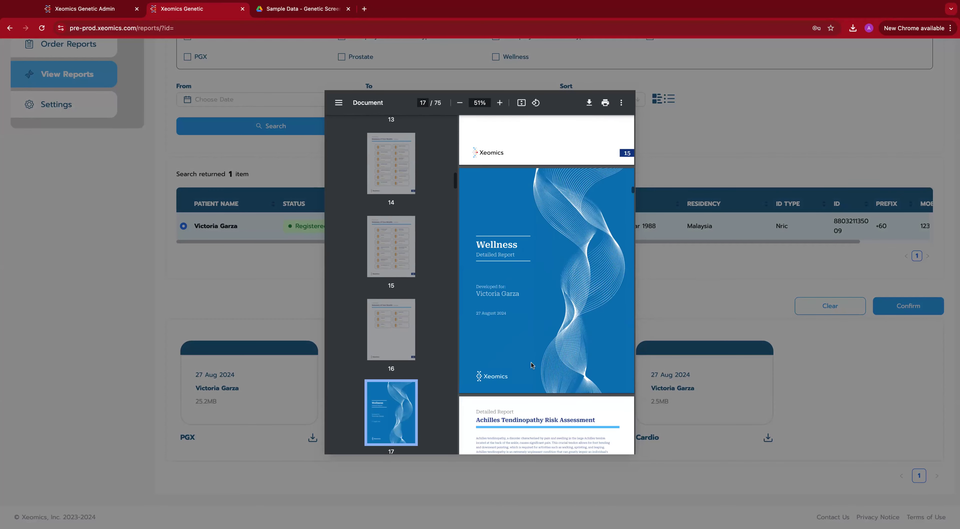
pyautogui.scroll(-3, 531, 362)
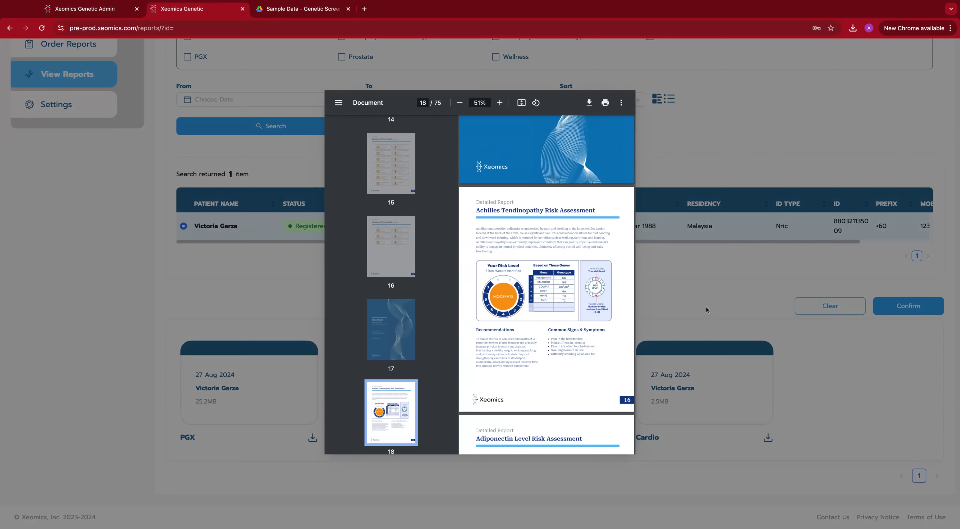
pyautogui.click(678, 315)
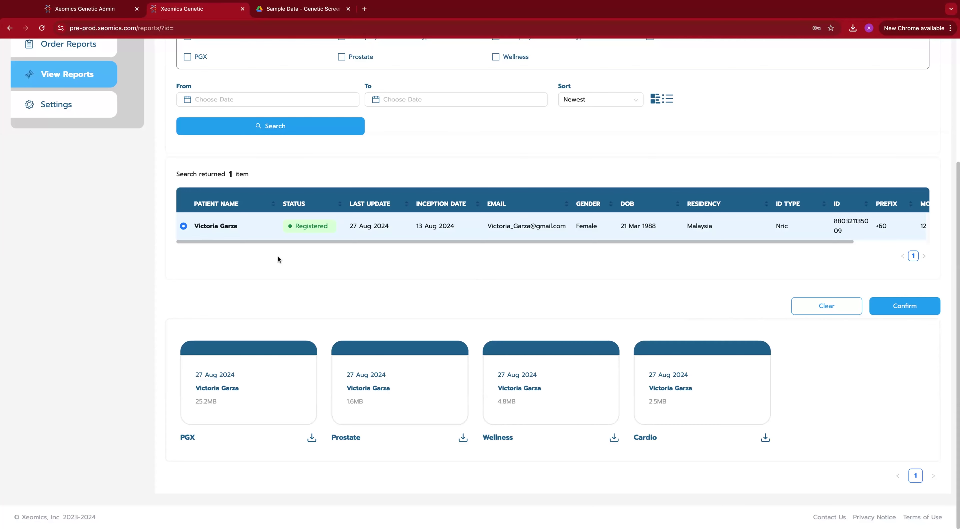
# Step: Log out of the clinician account
pyautogui.scroll(3, 511, 239)
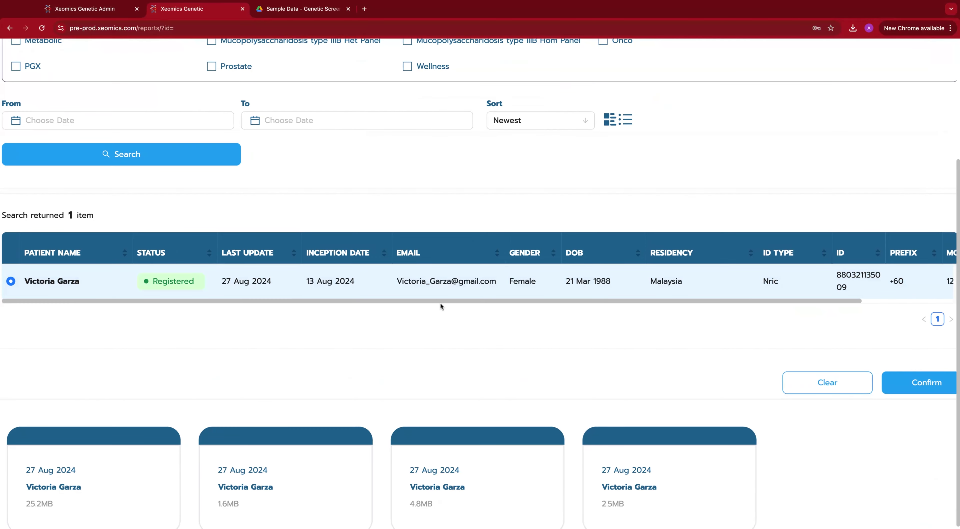
pyautogui.scroll(-3, 440, 302)
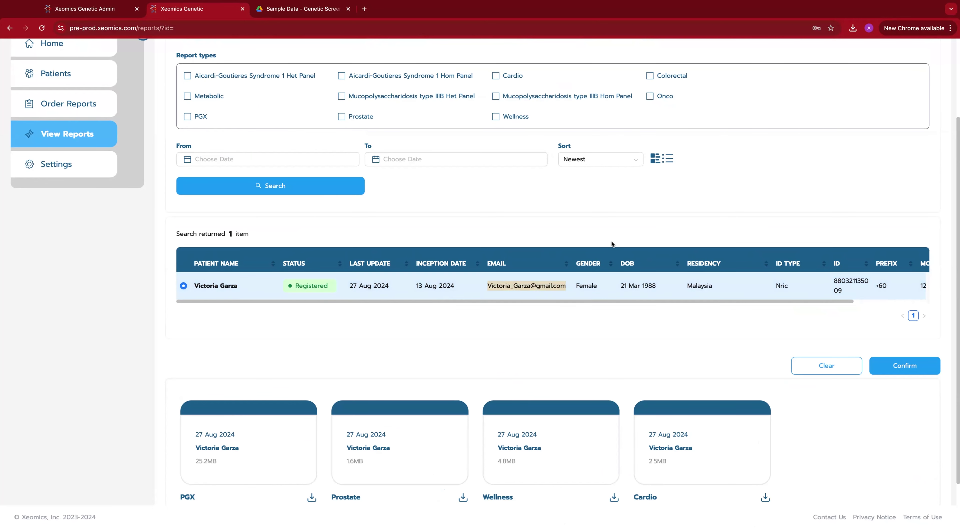
pyautogui.scroll(3, 711, 216)
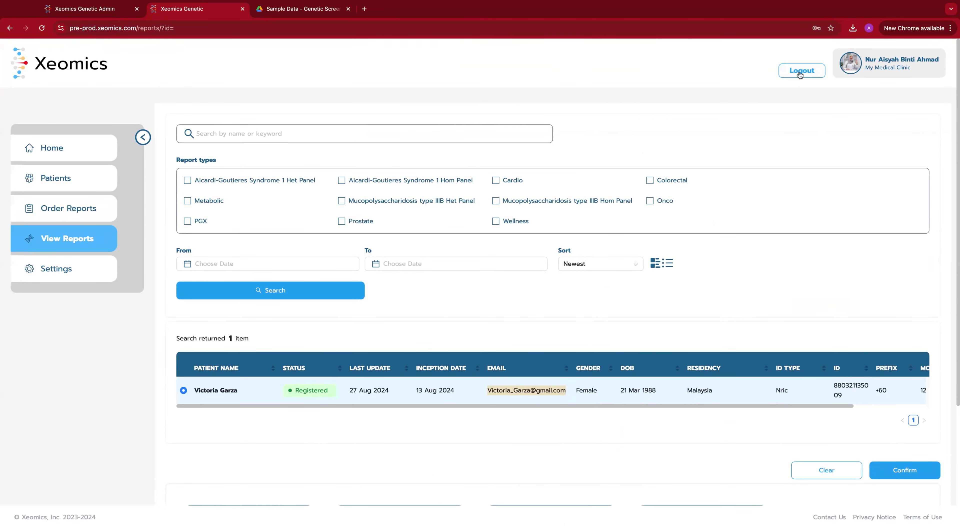
pyautogui.click(801, 71)
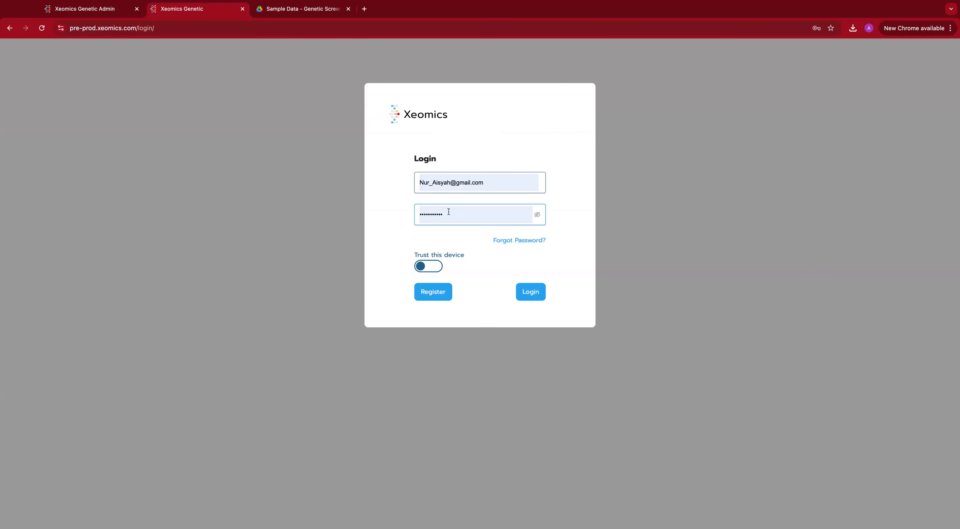
# Step: Sign in with the patient's e-mail and verify with the one-time code
pyautogui.moveTo(495, 186); pyautogui.dragTo(415, 185)
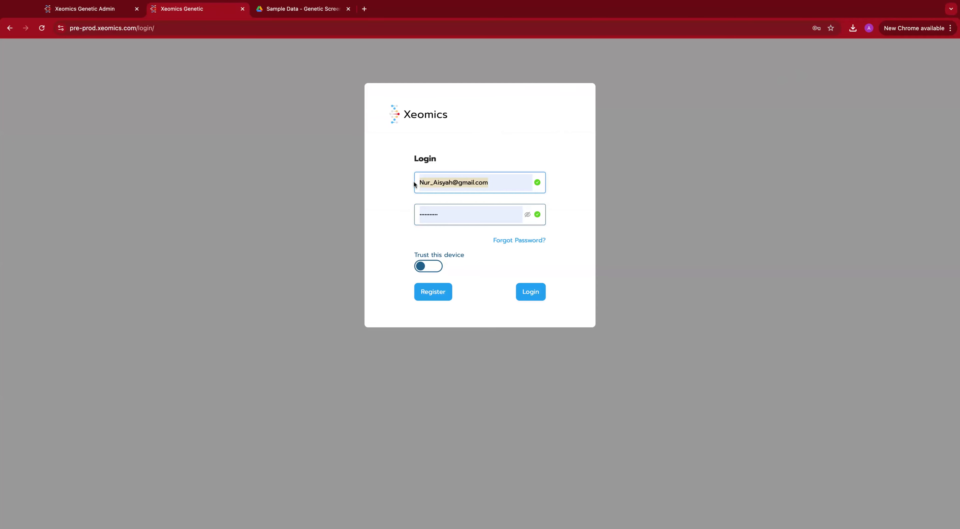
pyautogui.press('super+v')
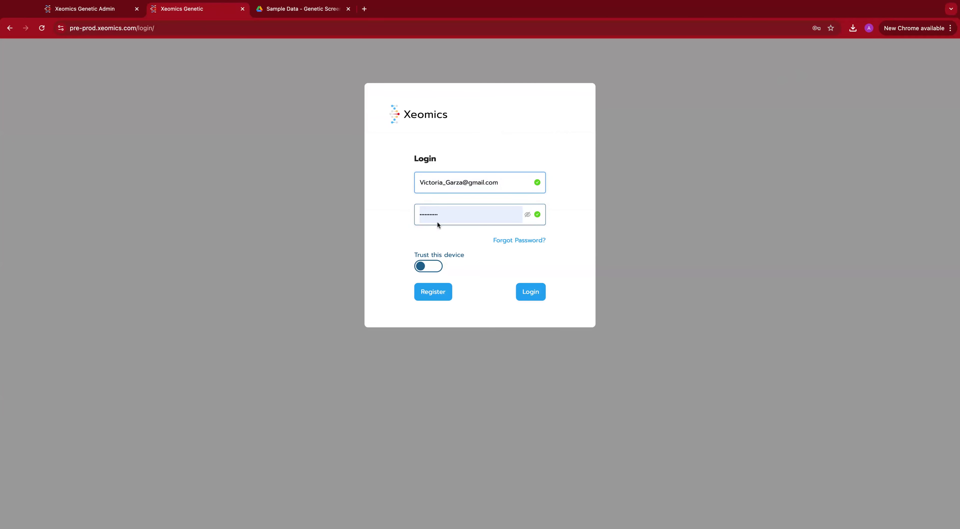
pyautogui.click(533, 294)
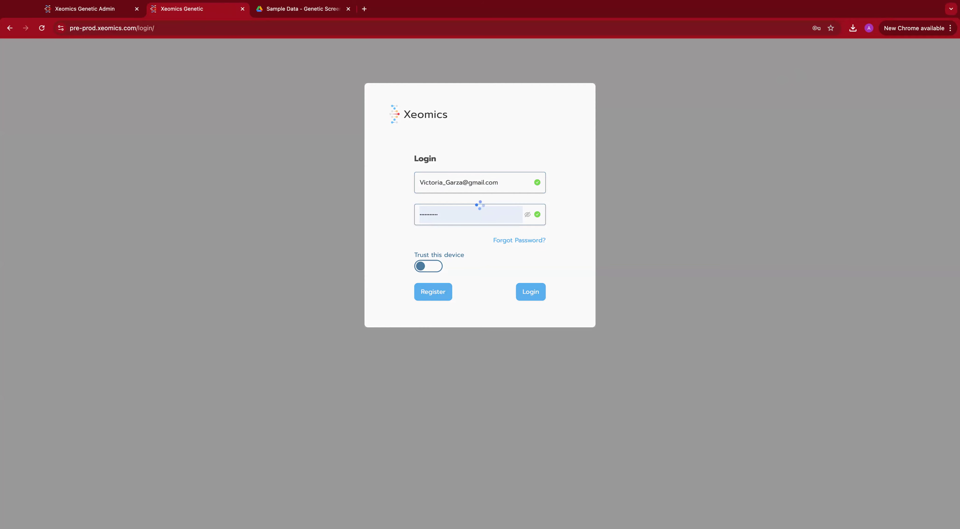
pyautogui.write('8888')
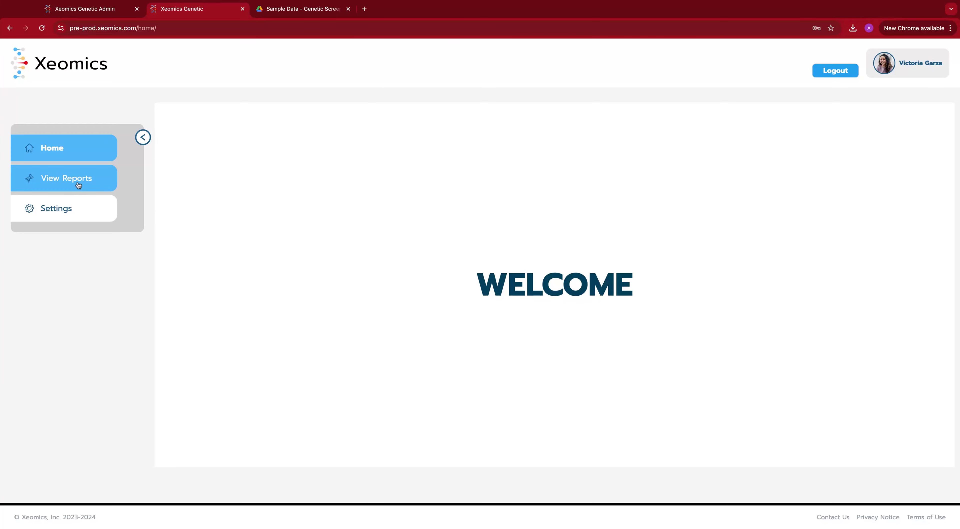
# Step: Open the patient's 75-page Wellness report from her reports list and page through it
pyautogui.click(79, 185)
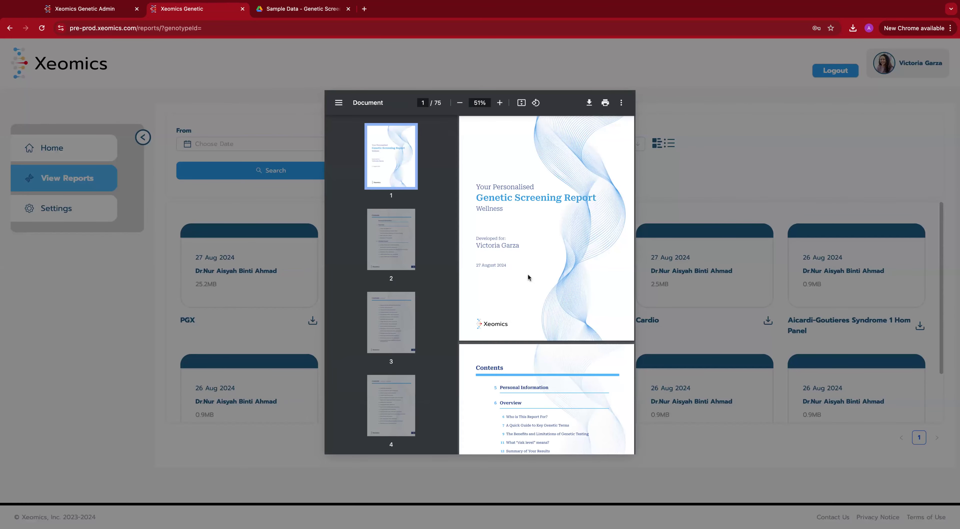
pyautogui.scroll(-8, 527, 272)
pyautogui.scroll(-15, 527, 272)
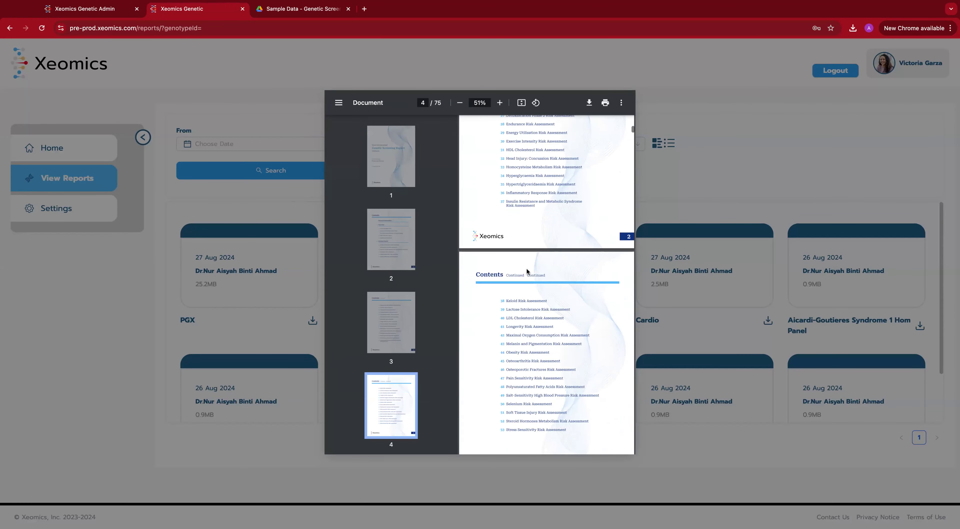
pyautogui.scroll(-2, 526, 273)
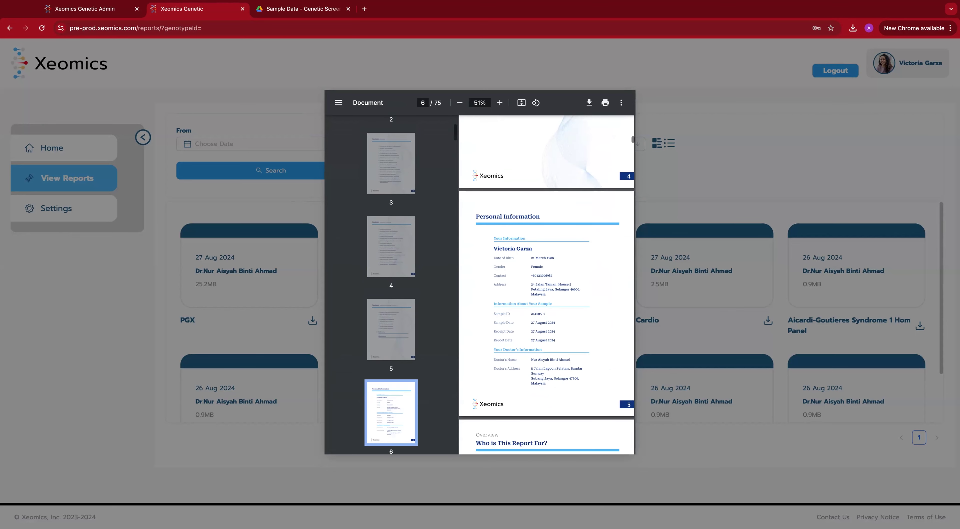